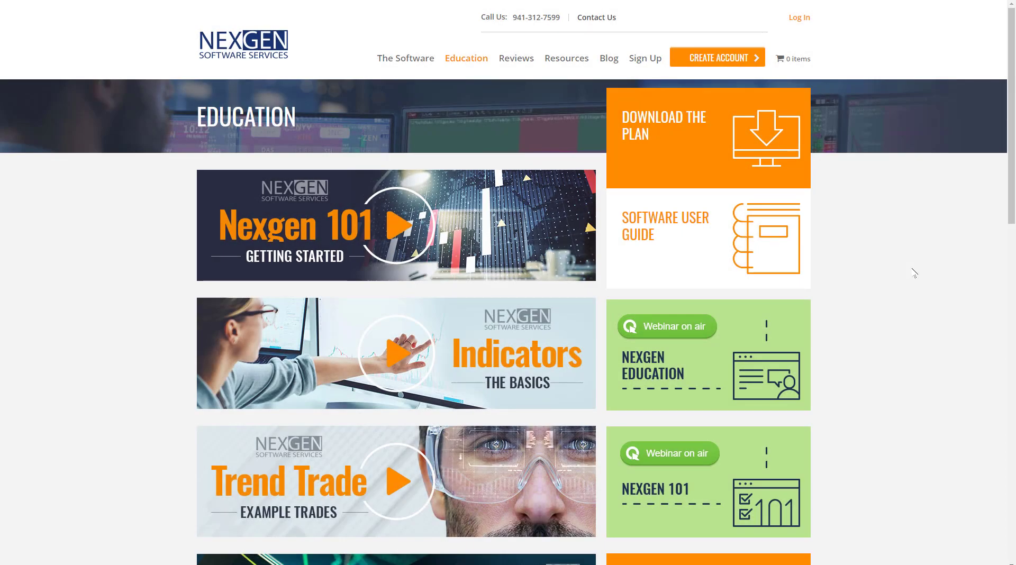
# Step: Add T3 Fibs ProTrader to the cart, remove the two other products, and proceed to checkout
pyautogui.click(740, 59)
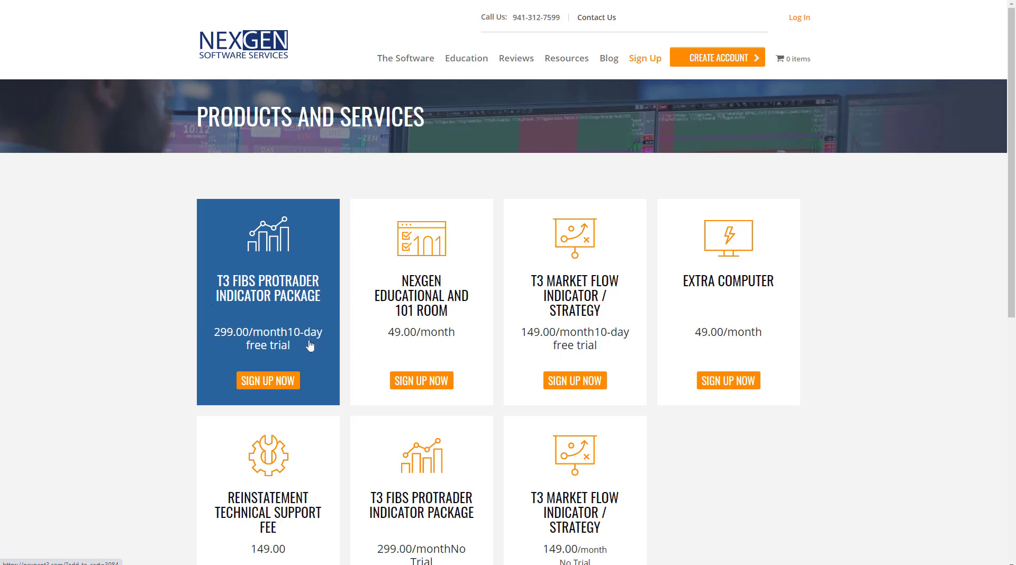
pyautogui.click(275, 381)
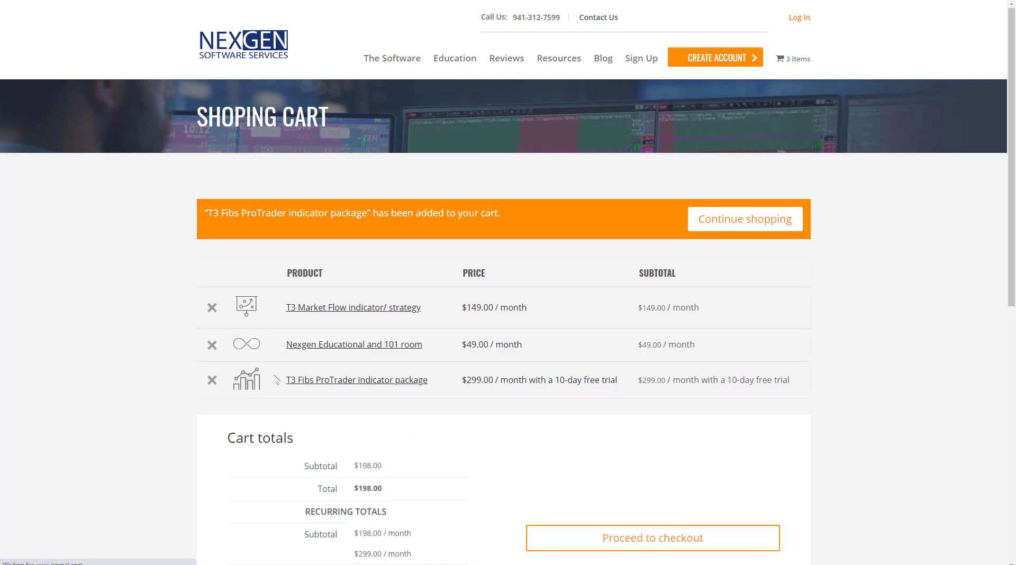
pyautogui.click(211, 345)
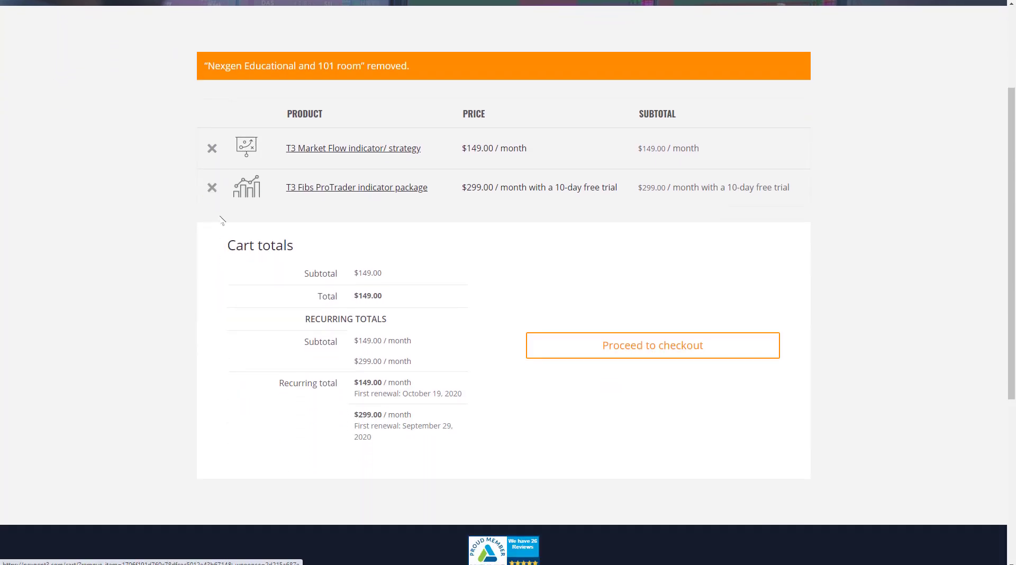
pyautogui.click(211, 148)
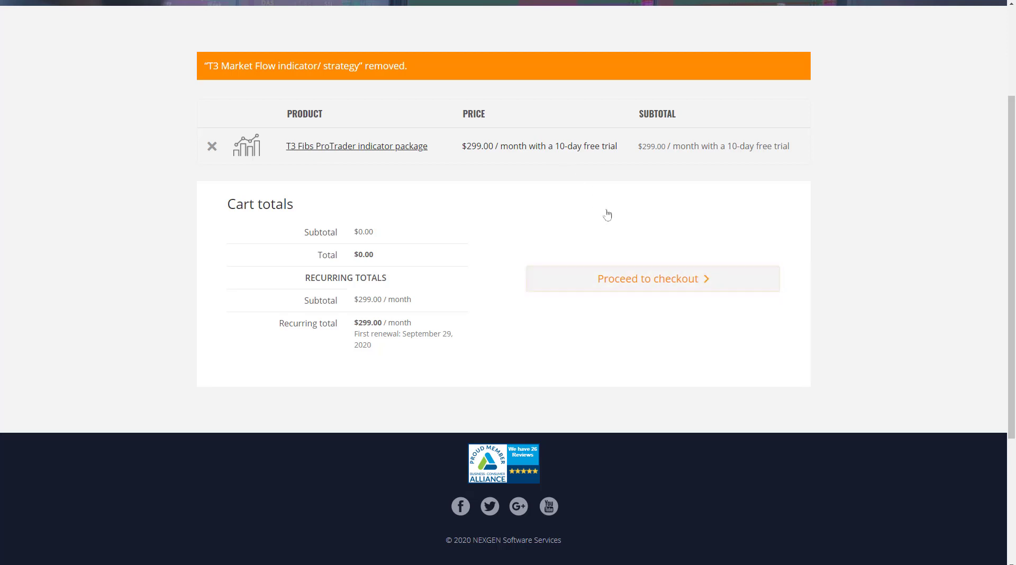
pyautogui.click(661, 285)
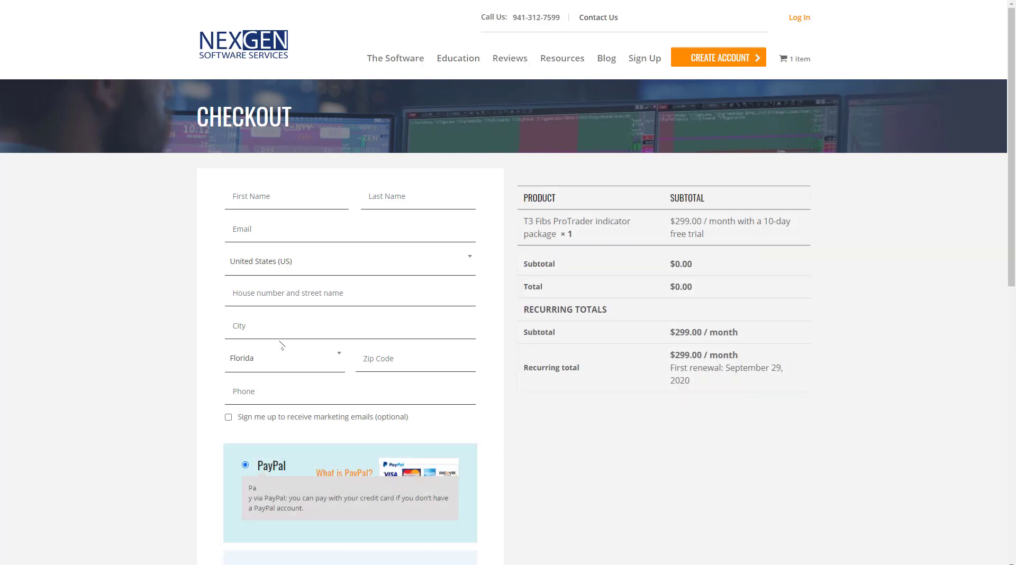
# Step: Scroll the checkout page to review the PayPal, Credit Card and Crypto payment options
pyautogui.scroll(-3, 335, 345)
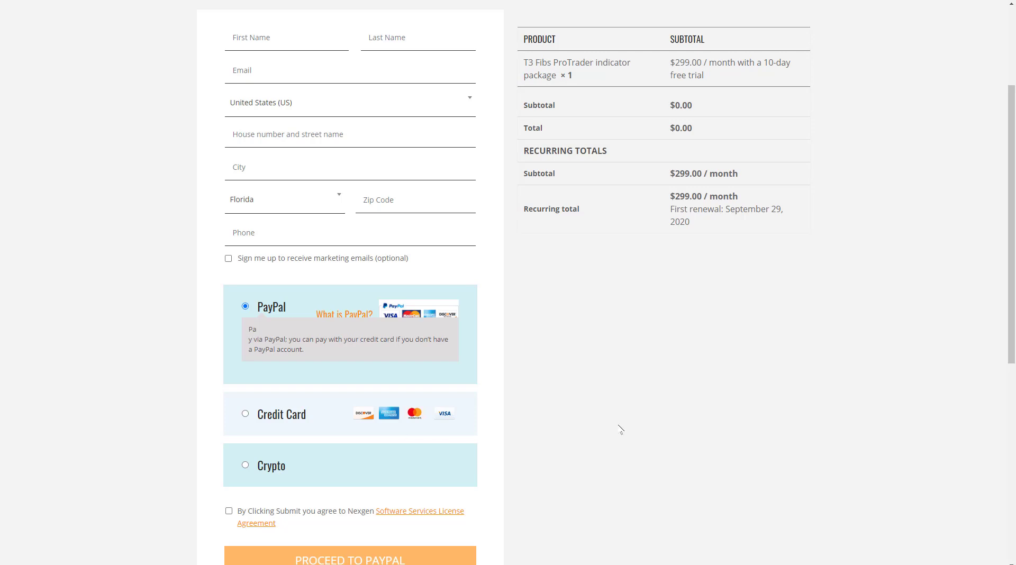
pyautogui.scroll(3, 621, 429)
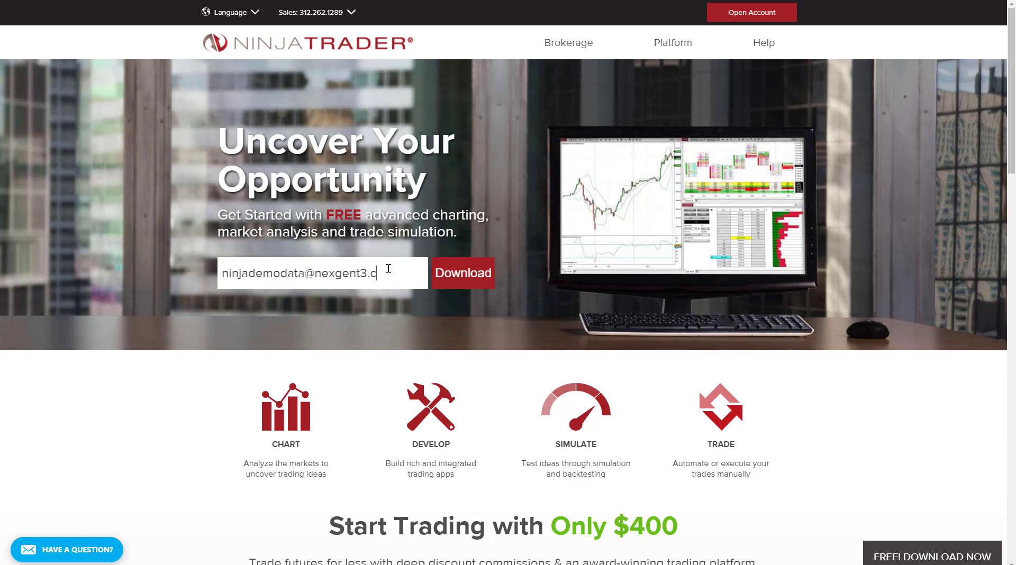
# Step: Finish entering the e-mail address on the NinjaTrader home page and submit the download request
pyautogui.write('om')
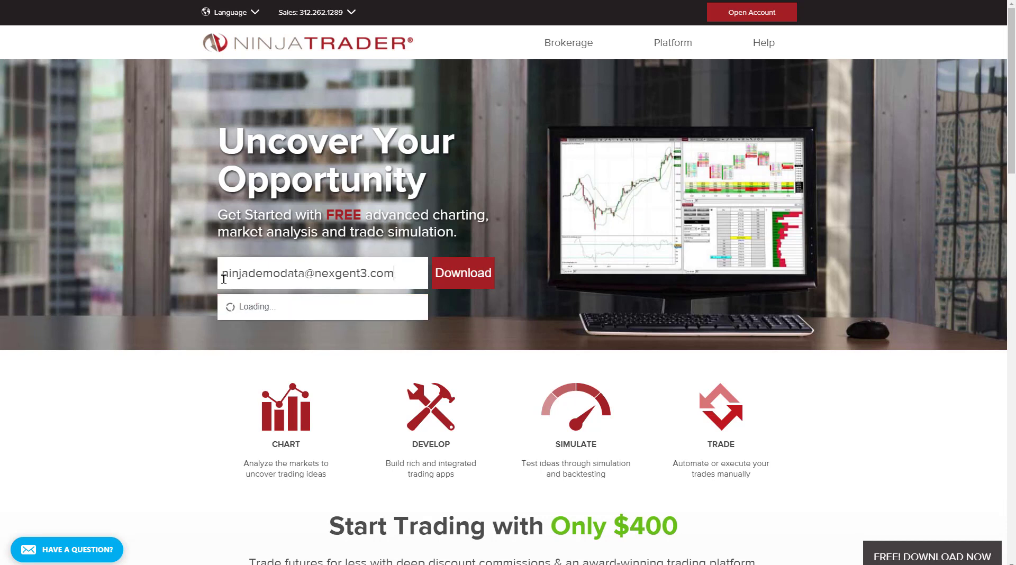
pyautogui.moveTo(221, 274); pyautogui.dragTo(393, 271)
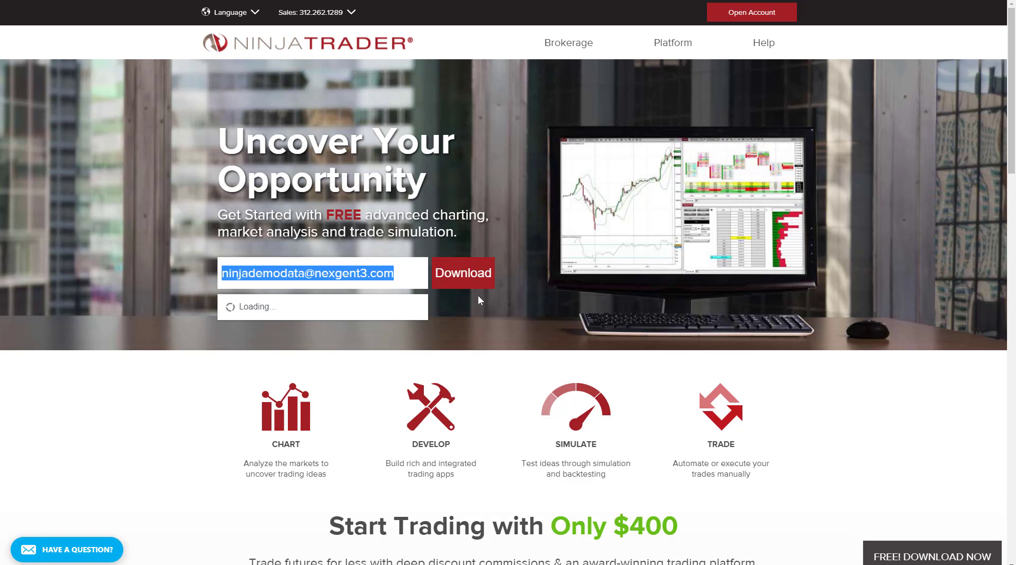
pyautogui.click(397, 274)
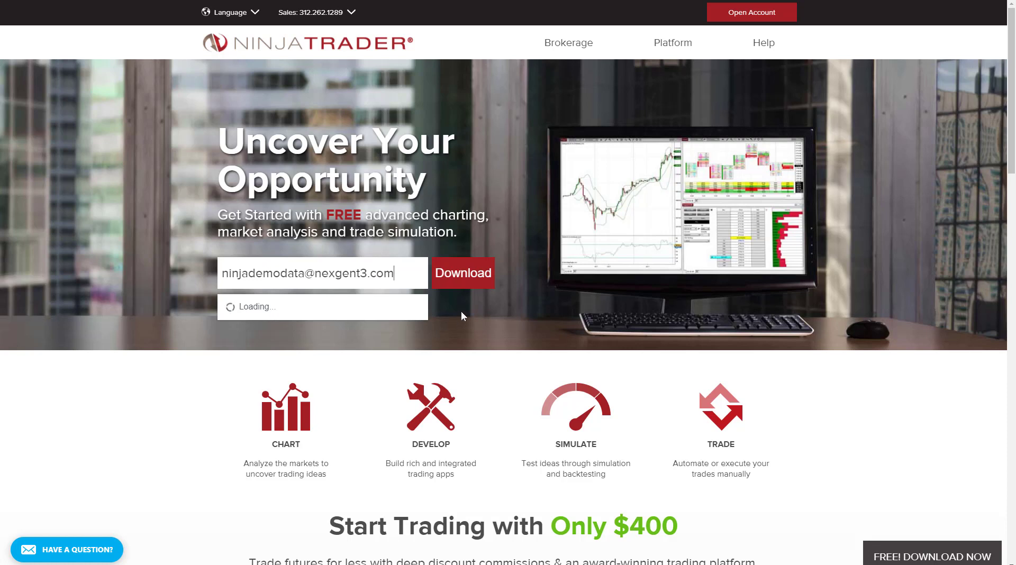
pyautogui.click(466, 285)
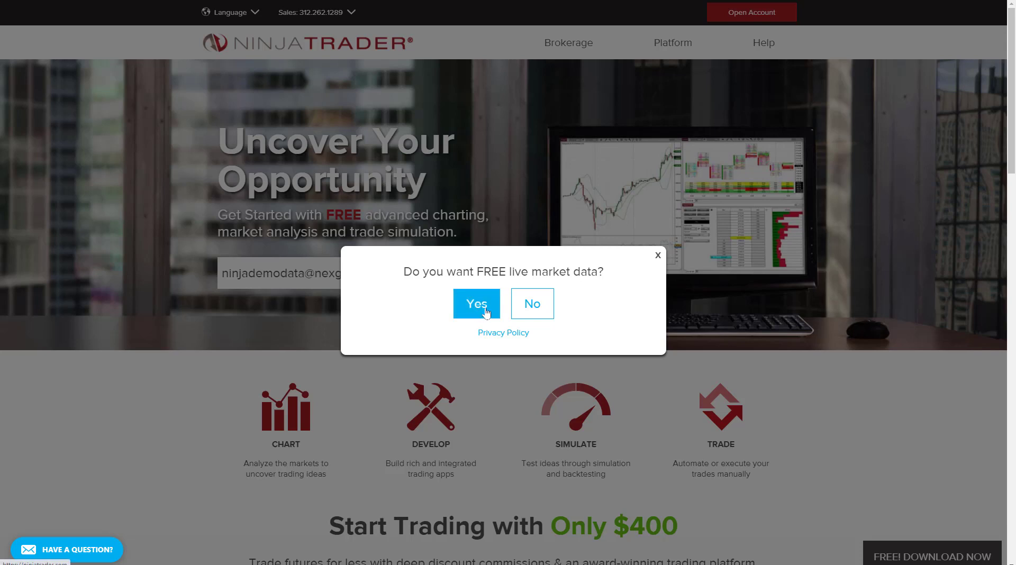
# Step: Accept the free live market data offer, keeping Futures as the asset class
pyautogui.click(476, 304)
pyautogui.scroll(-3, 614, 307)
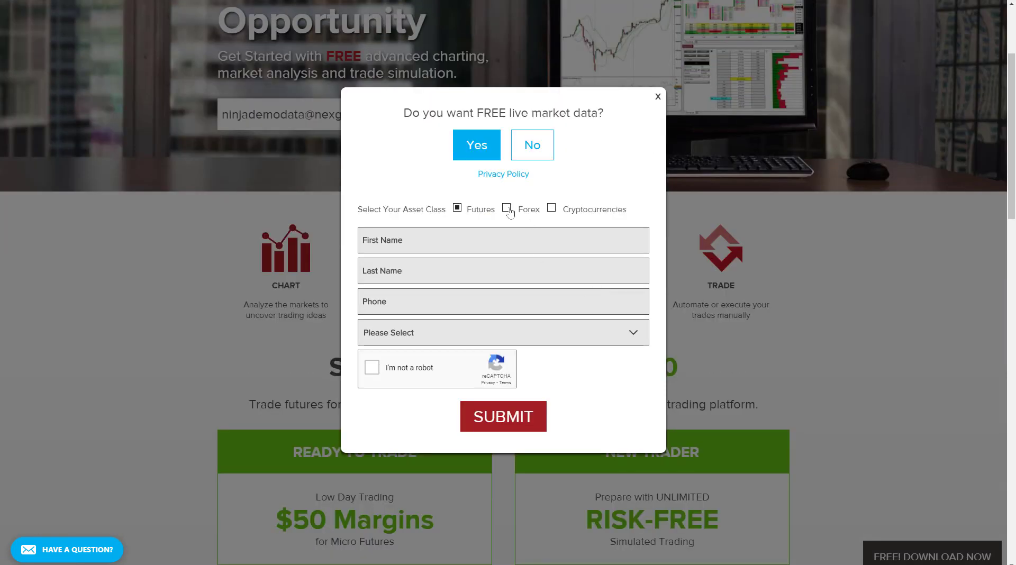
pyautogui.click(507, 208)
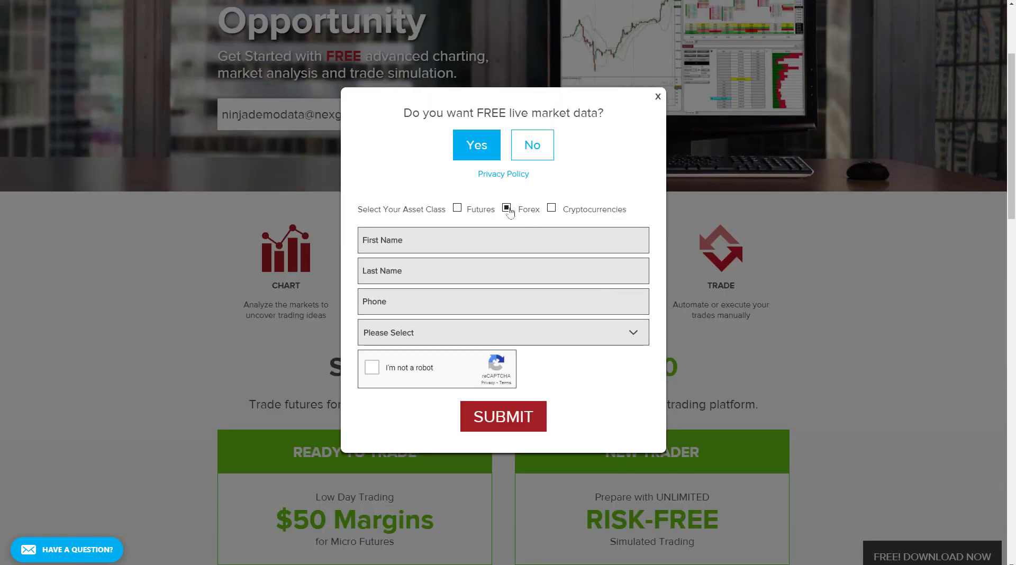
pyautogui.click(459, 209)
# Step: Enter the first name, last name and phone number, choose United States, pass the robot check, and submit
pyautogui.click(451, 239)
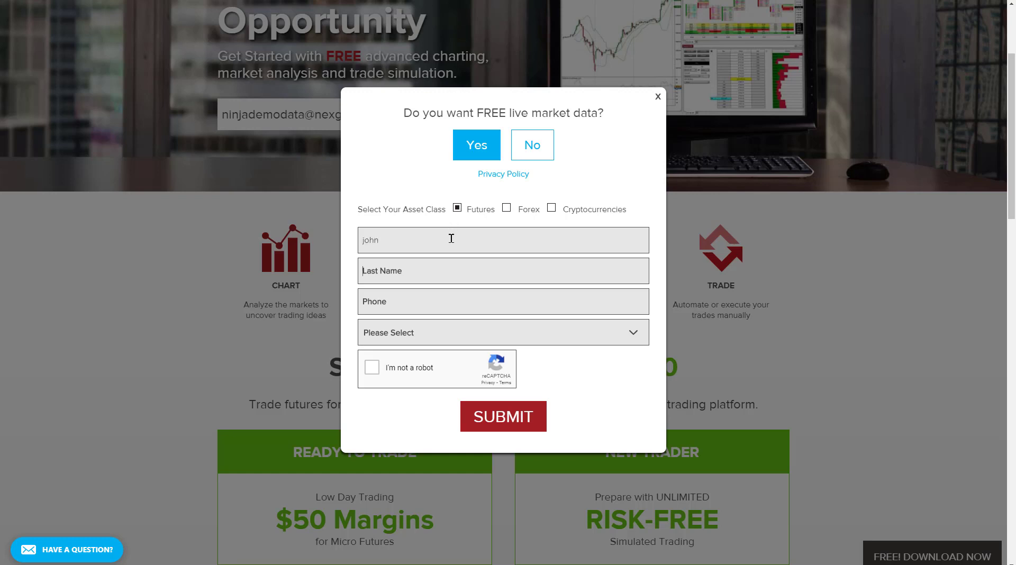
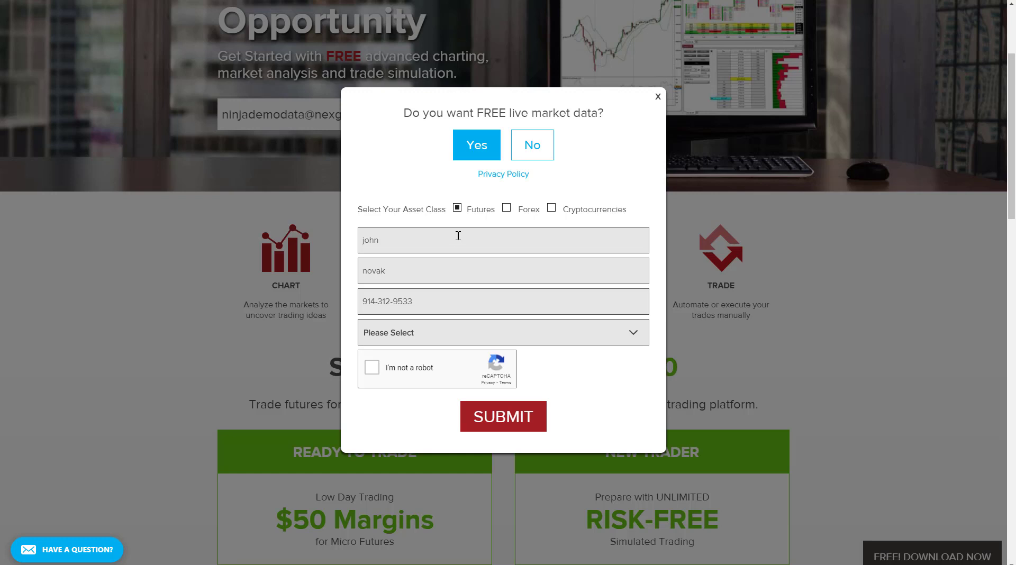
pyautogui.click(479, 331)
pyautogui.click(468, 365)
pyautogui.click(375, 373)
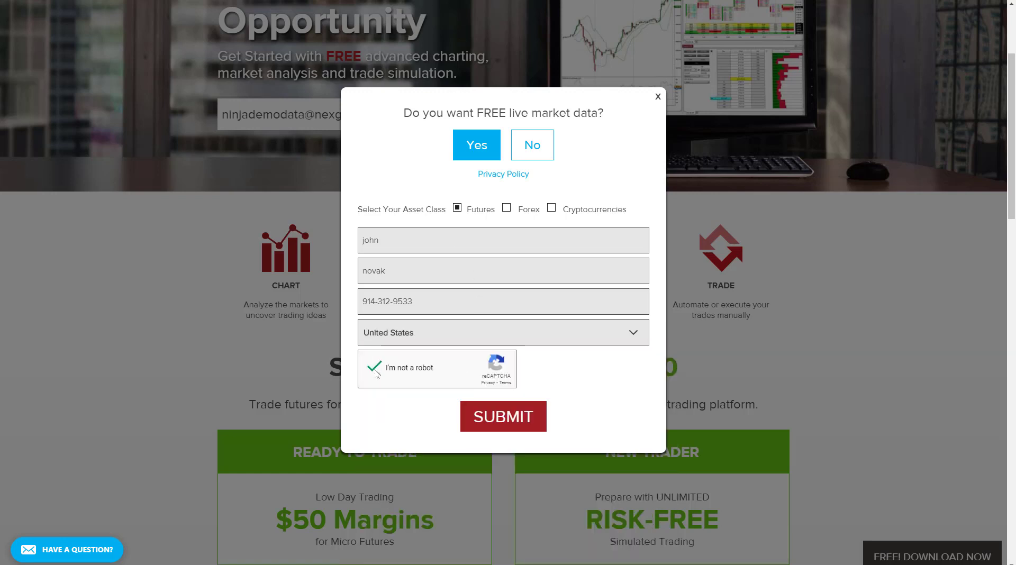
pyautogui.click(491, 411)
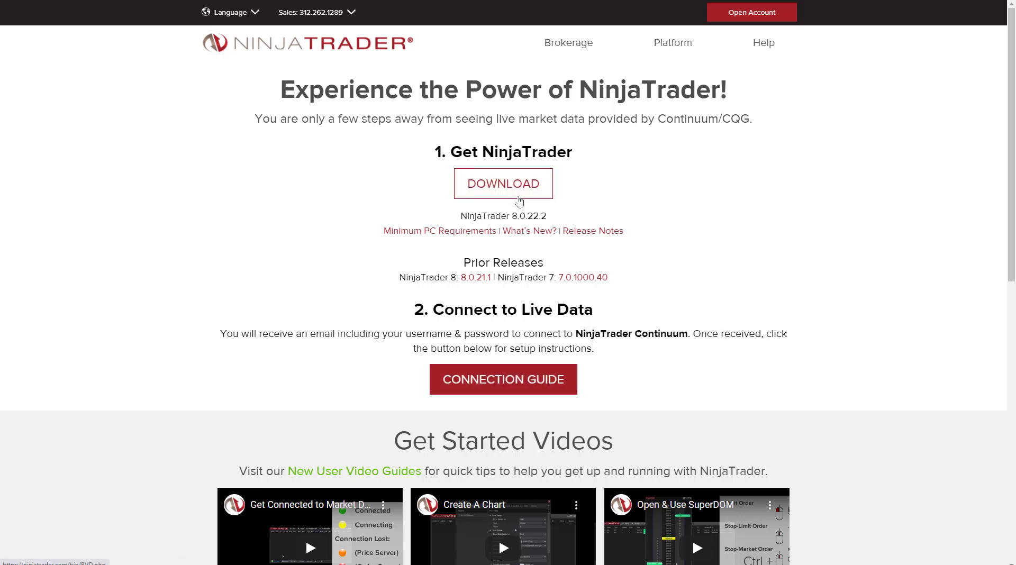
# Step: Download NinjaTrader 8.0.22.2 and open the connection guide's NinjaTrader version list
pyautogui.click(519, 199)
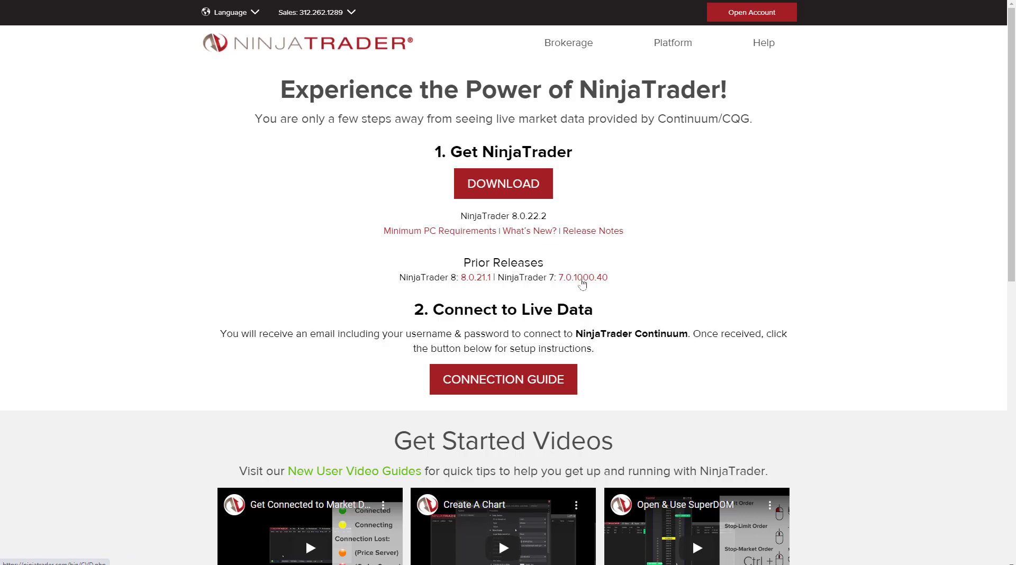
pyautogui.click(562, 378)
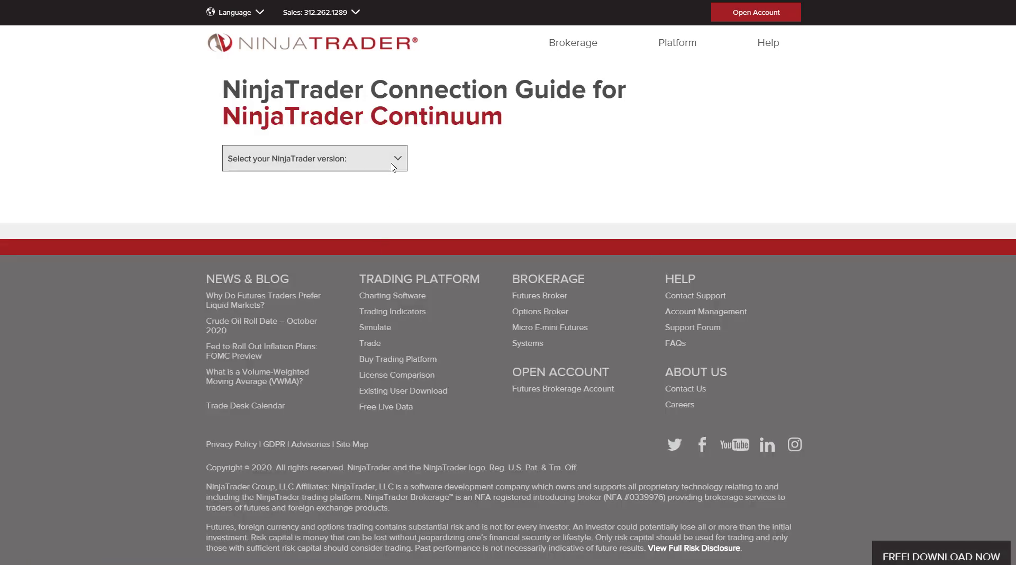
pyautogui.click(393, 167)
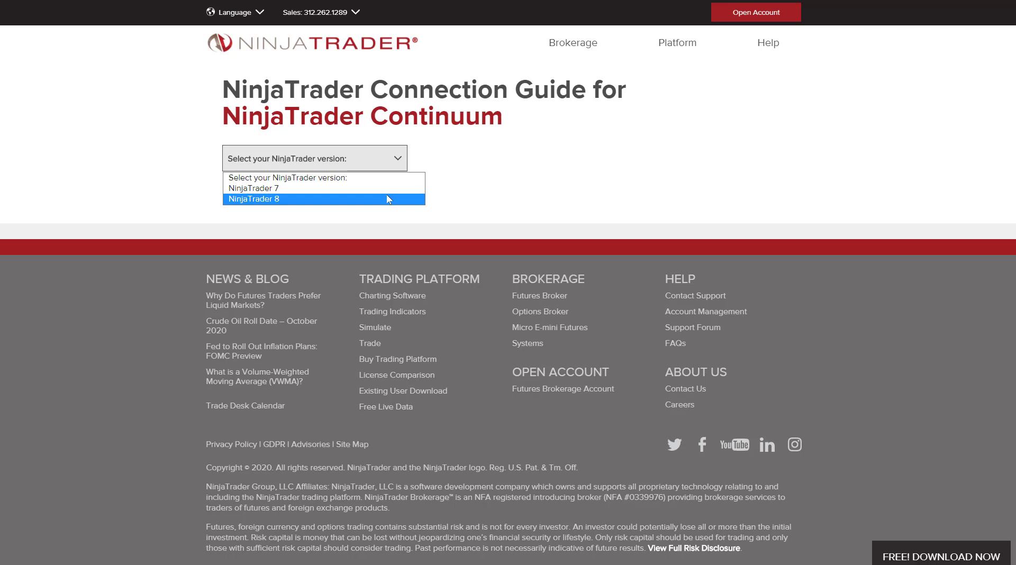
pyautogui.click(532, 6)
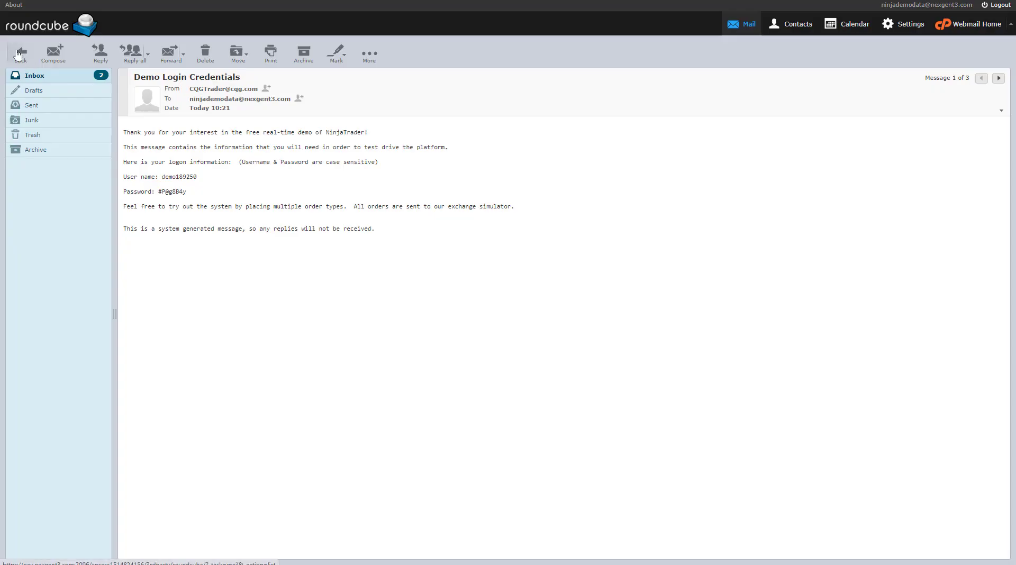
pyautogui.click(19, 53)
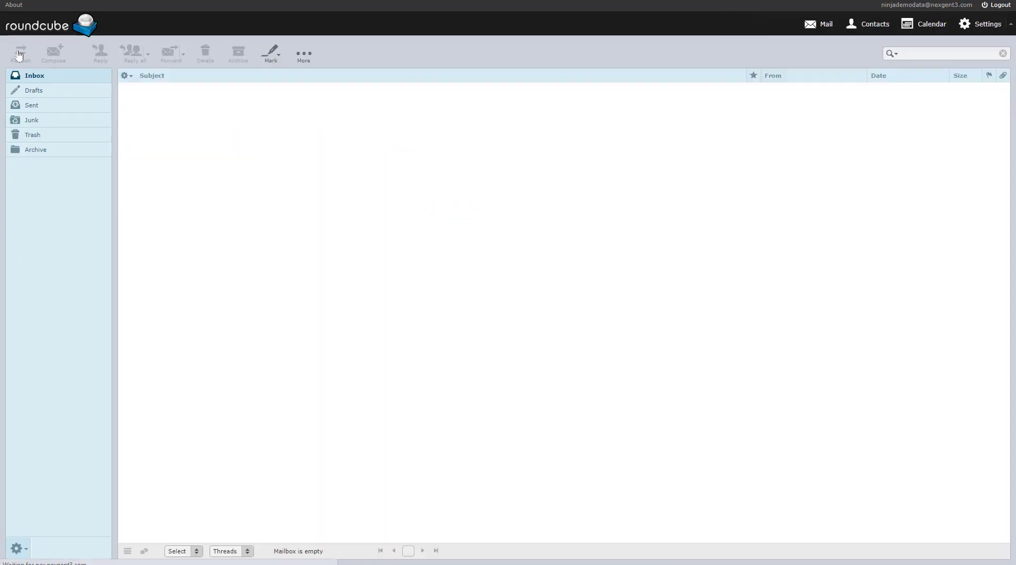
pyautogui.click(217, 116)
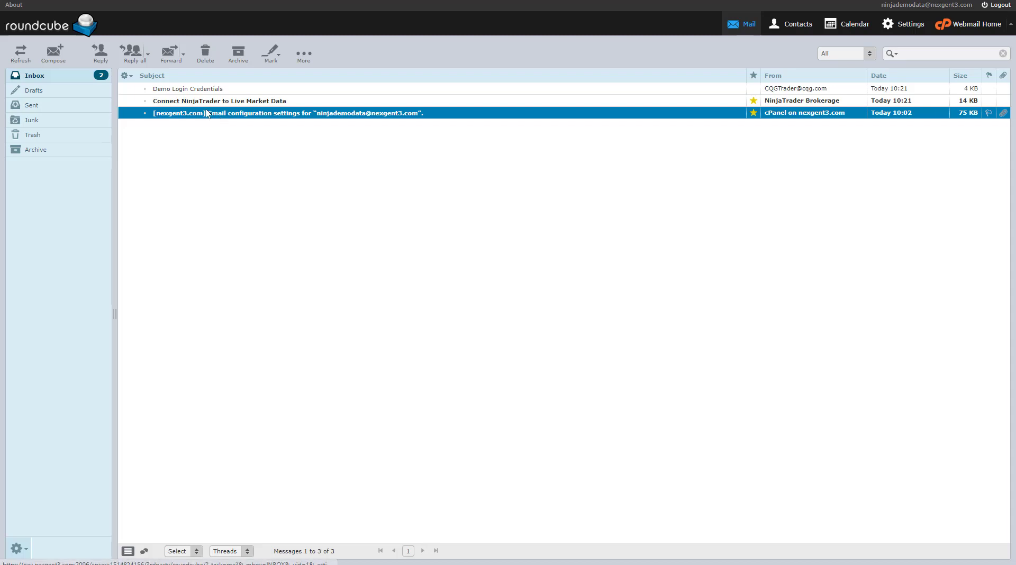
pyautogui.click(259, 105)
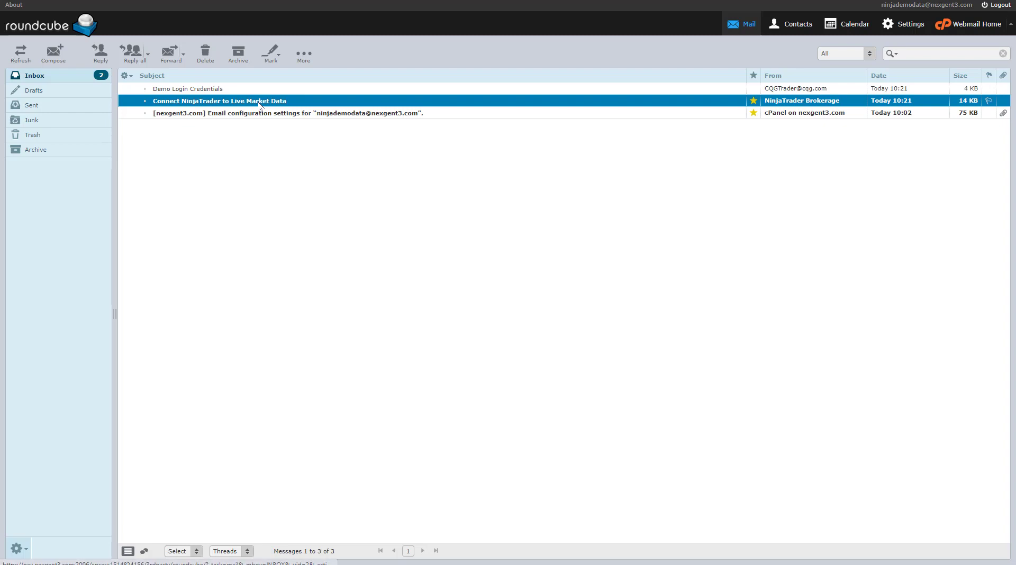
pyautogui.click(233, 92)
pyautogui.doubleClick(206, 91)
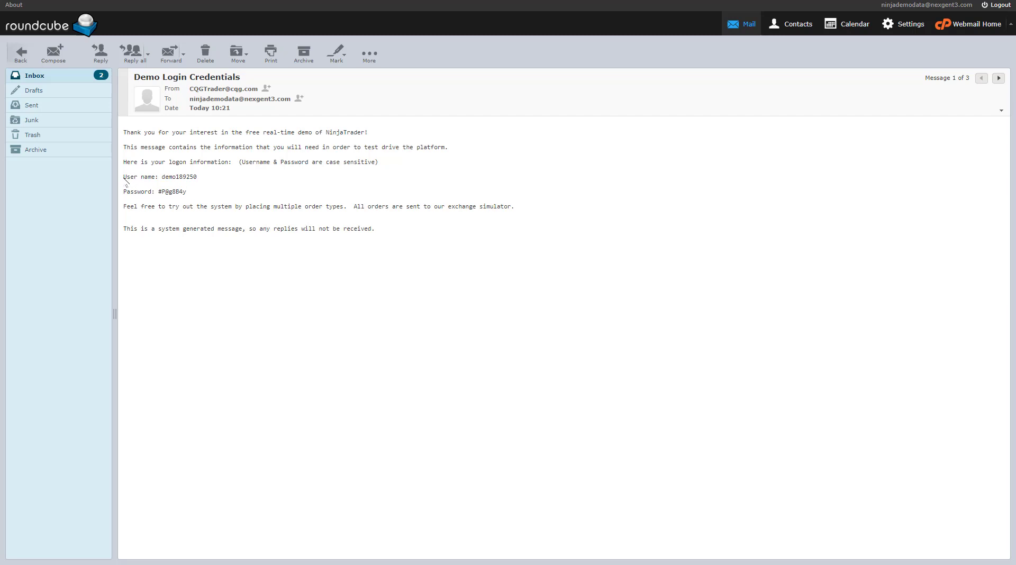
pyautogui.moveTo(123, 177); pyautogui.dragTo(194, 195)
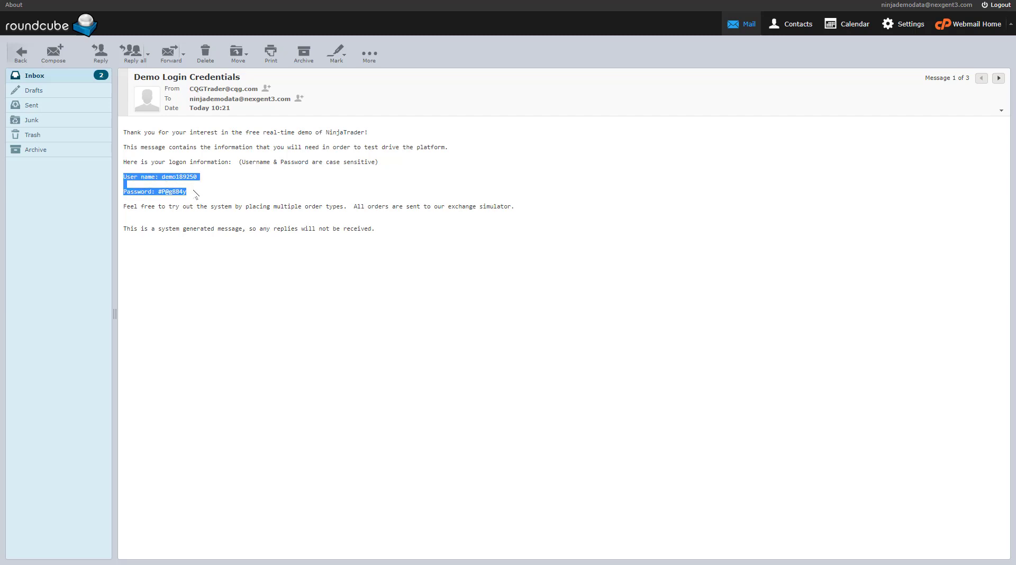
pyautogui.click(195, 195)
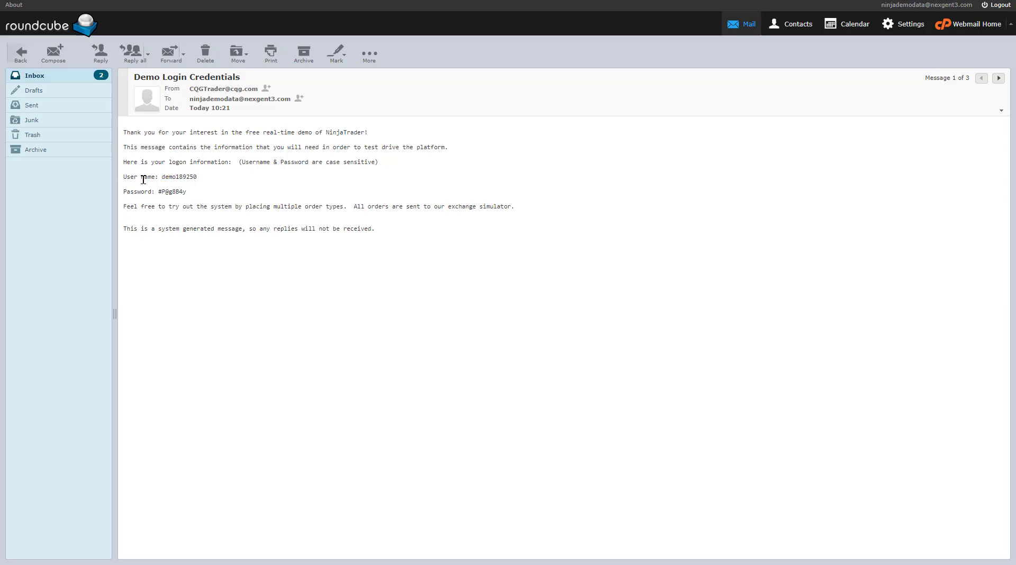
pyautogui.moveTo(123, 177); pyautogui.dragTo(207, 198)
pyautogui.click(173, 192)
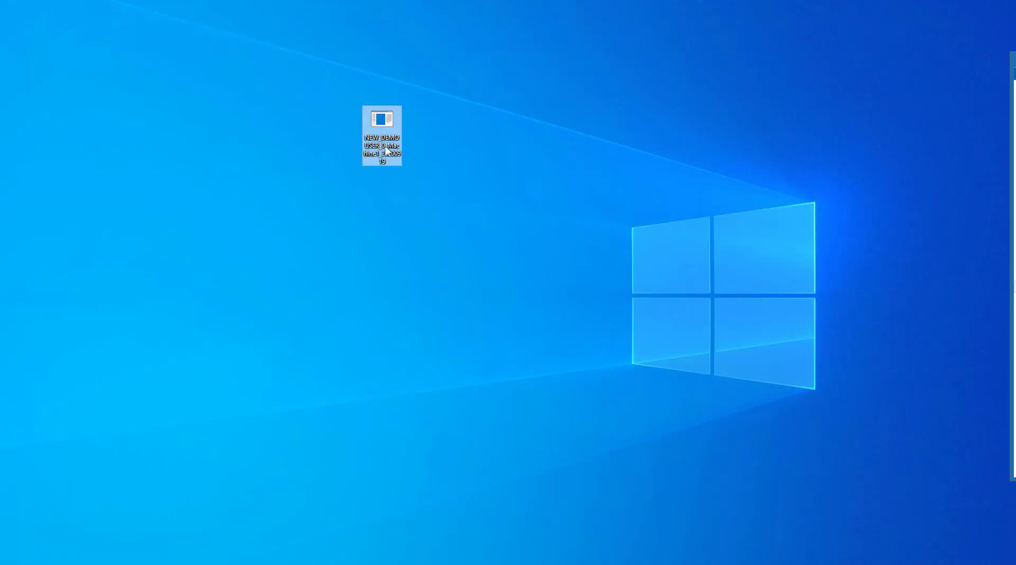
# Step: Reposition the NEW_DEMOUSER installer on the desktop and view its Norton File Insight report
pyautogui.moveTo(380, 140); pyautogui.dragTo(376, 197)
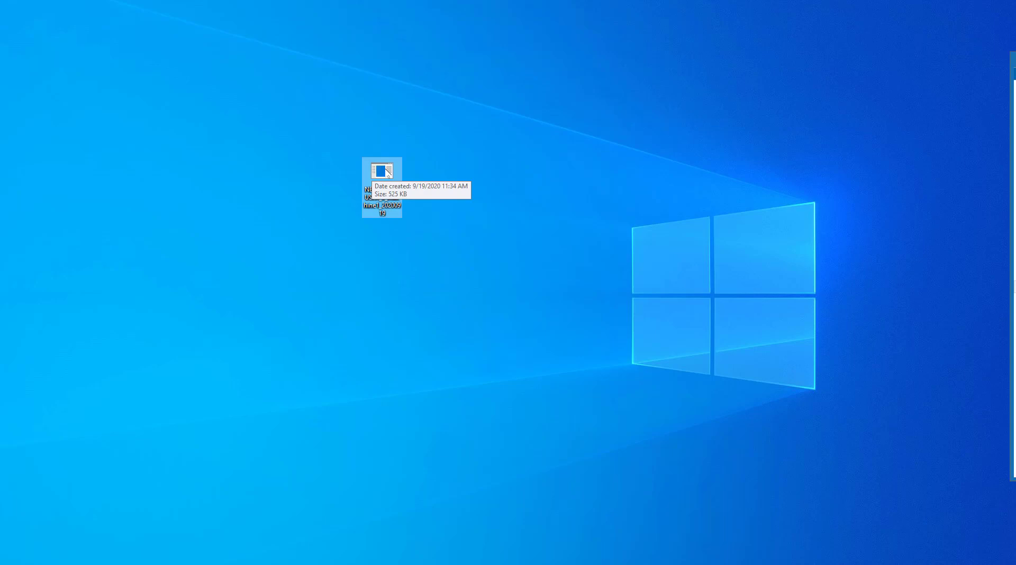
pyautogui.rightClick(388, 172)
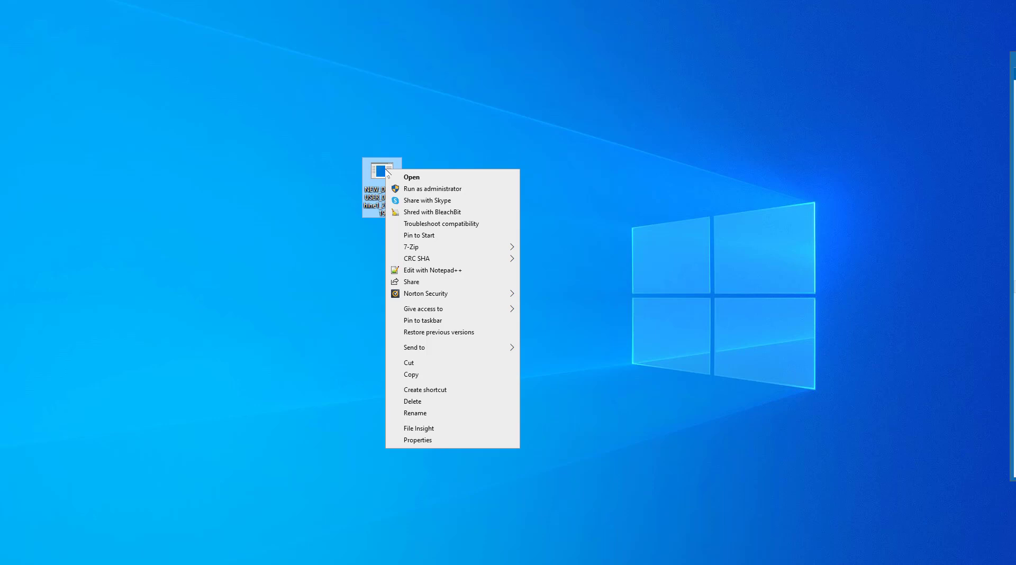
pyautogui.moveTo(462, 298)
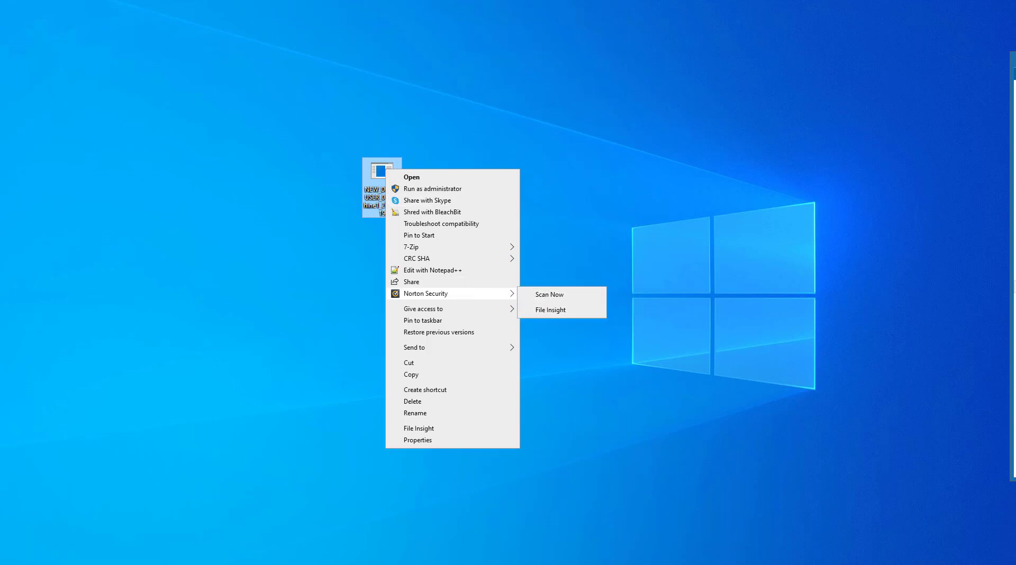
pyautogui.click(550, 310)
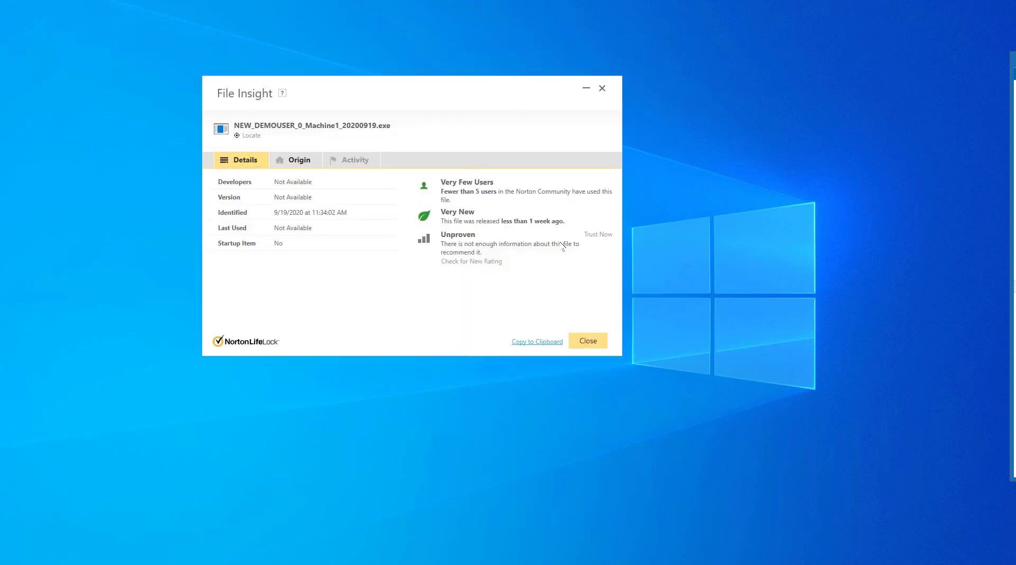
pyautogui.moveTo(500, 95); pyautogui.dragTo(799, 43)
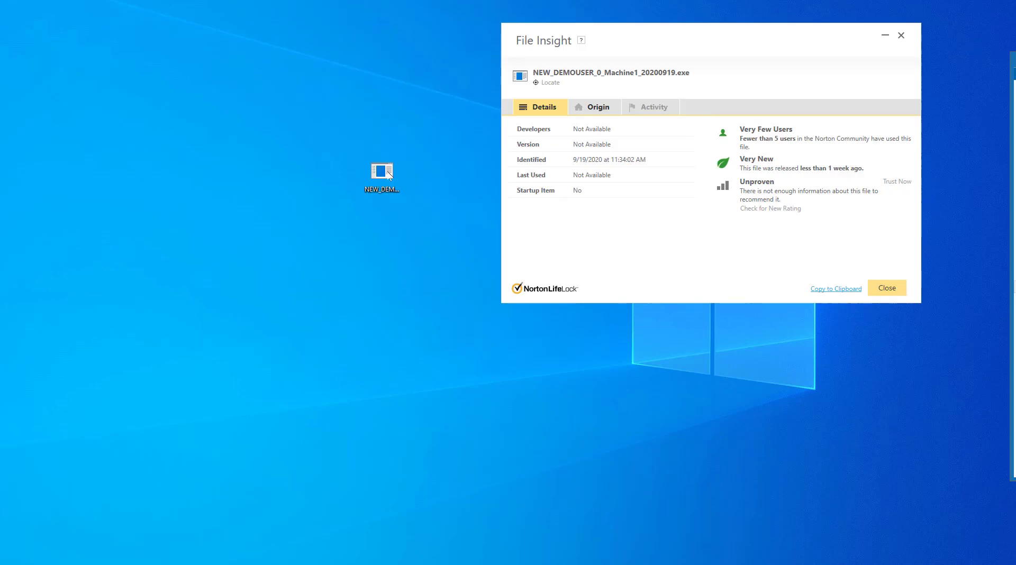
pyautogui.click(887, 288)
# Step: Mark NEW_DEMOUSER_0_Machine1_20200919.exe as trusted in Norton File Insight and close the report
pyautogui.rightClick(386, 175)
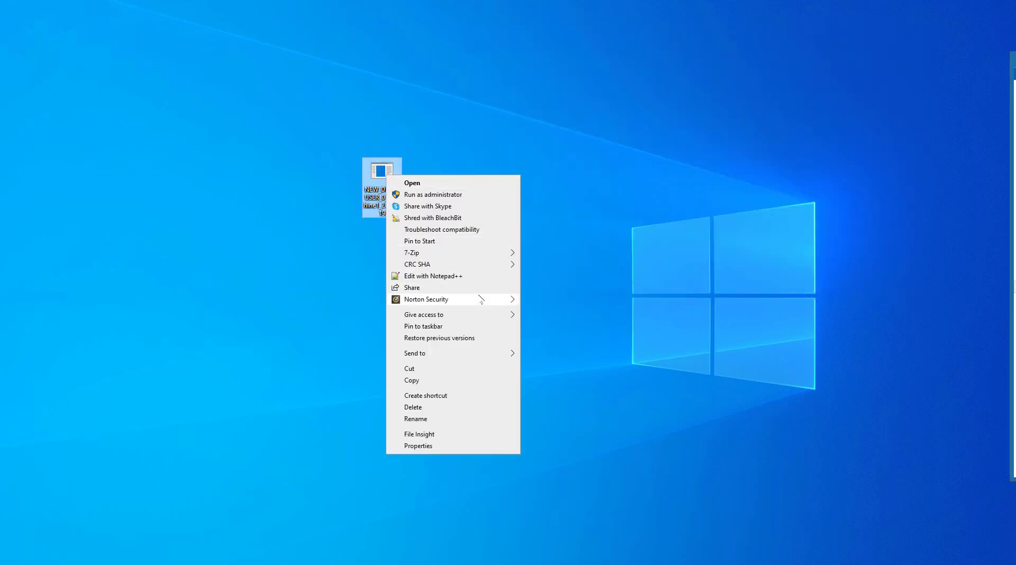
pyautogui.moveTo(479, 300)
pyautogui.click(563, 315)
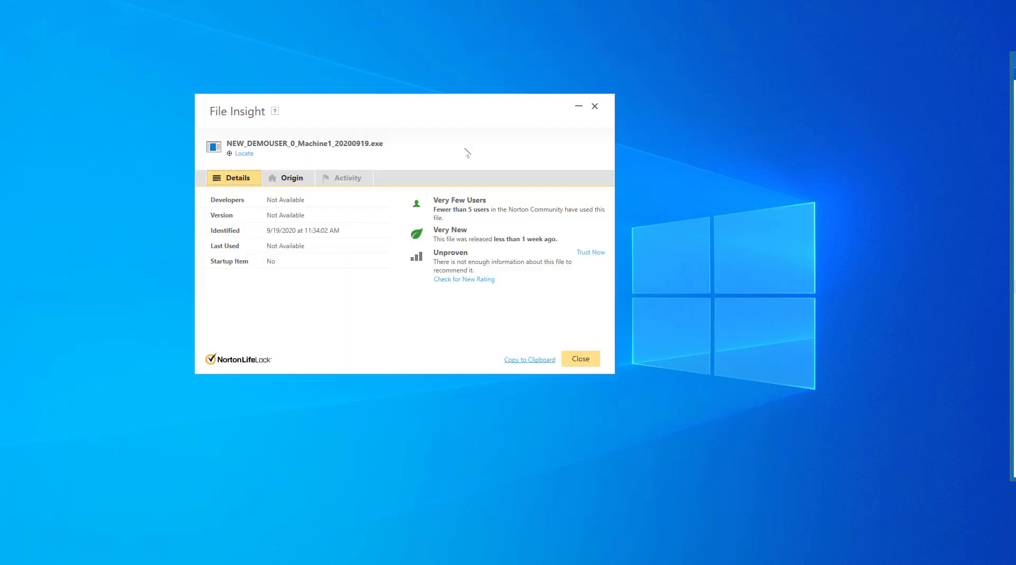
pyautogui.click(590, 254)
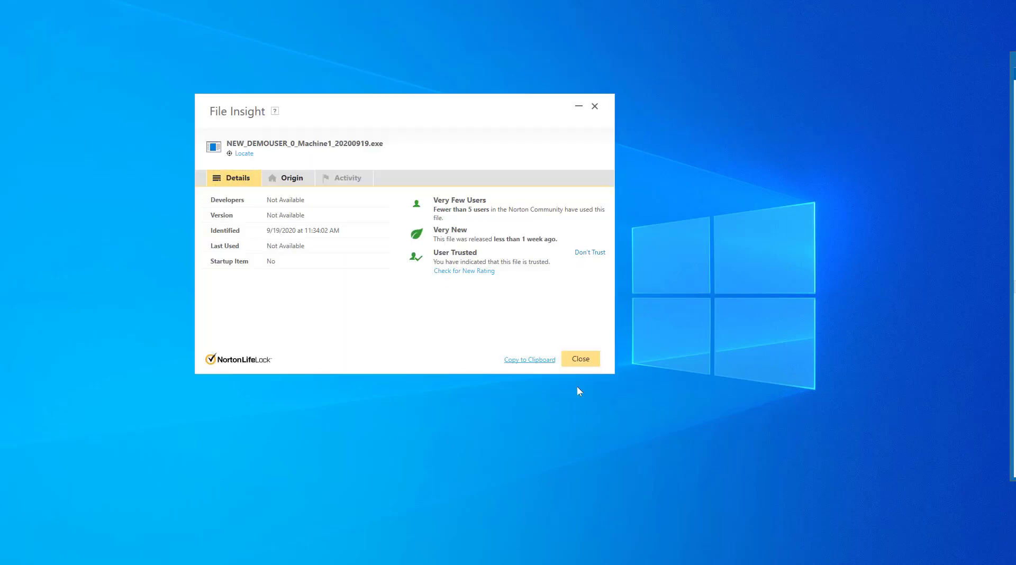
pyautogui.click(580, 361)
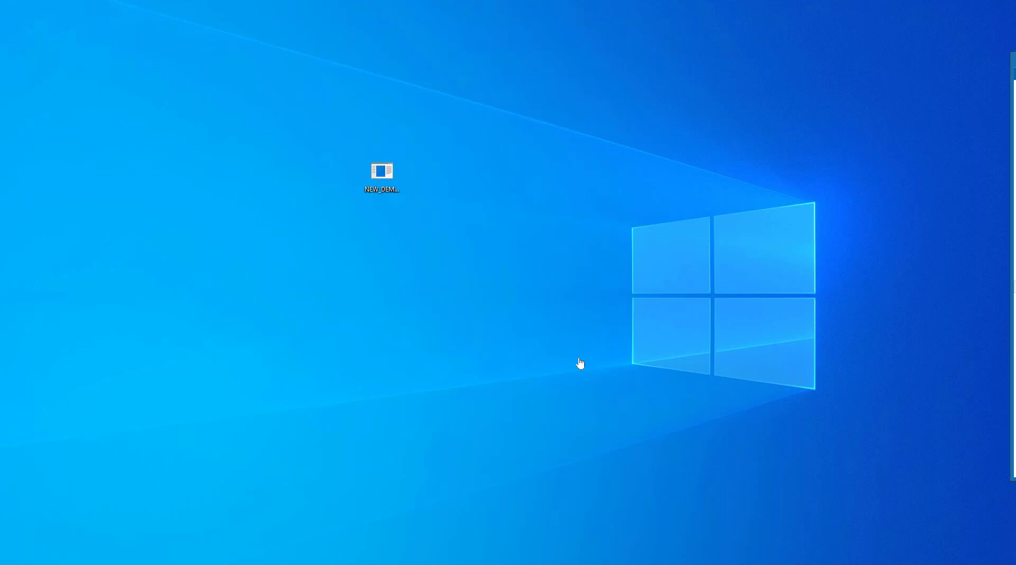
# Step: Run the demo-user installer as administrator, choose option 2 for 64-bit NinjaTrader, and close the console
pyautogui.rightClick(382, 175)
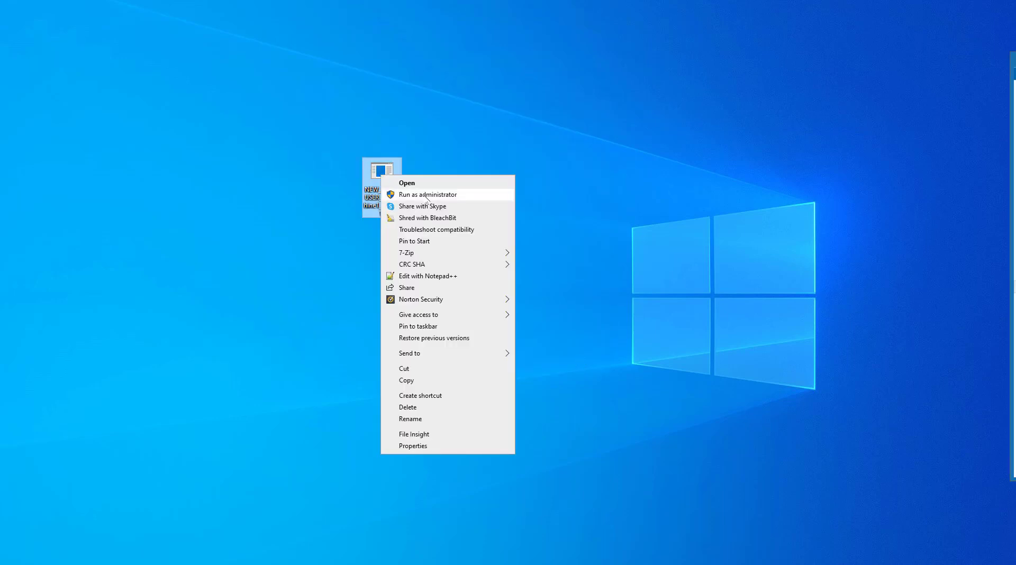
pyautogui.click(426, 194)
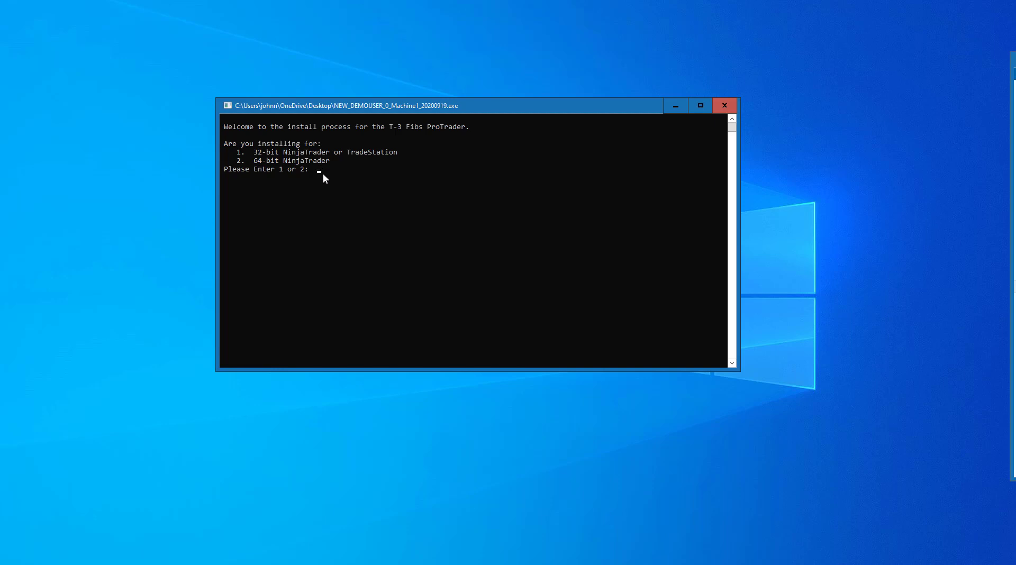
pyautogui.write('2 ==> 64-bit')
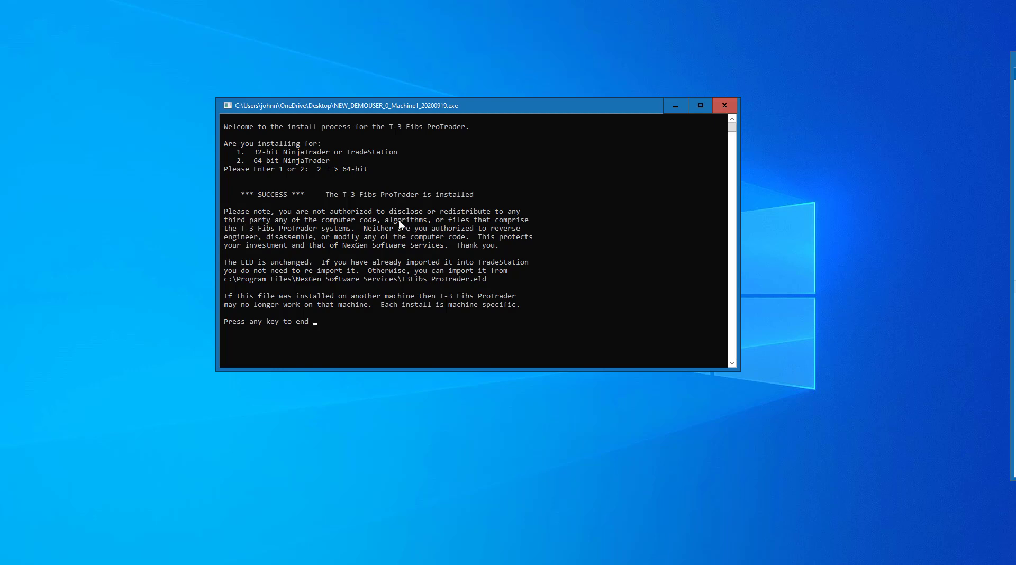
pyautogui.press('Return')
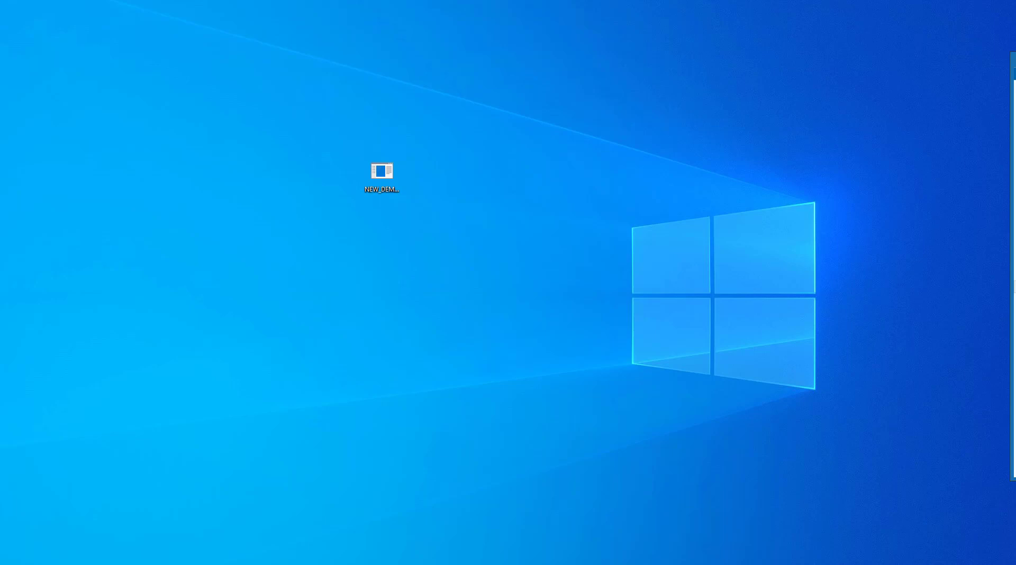
# Step: Download the 64-BIT_NEW_INSTALL 9/08/2020 package from the Resources page and show it in its folder
pyautogui.press('super+Up')
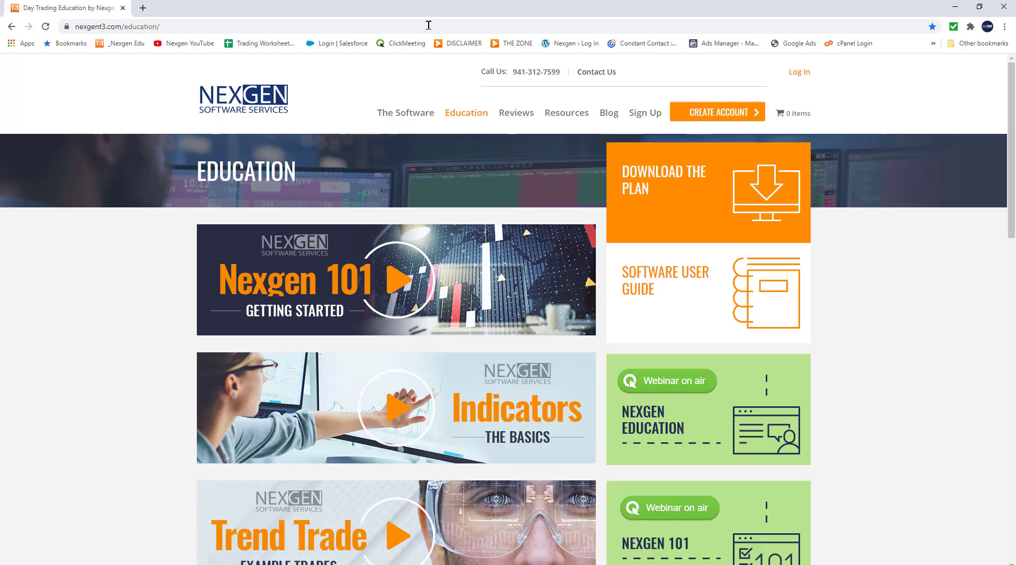
pyautogui.click(572, 117)
pyautogui.press('F11')
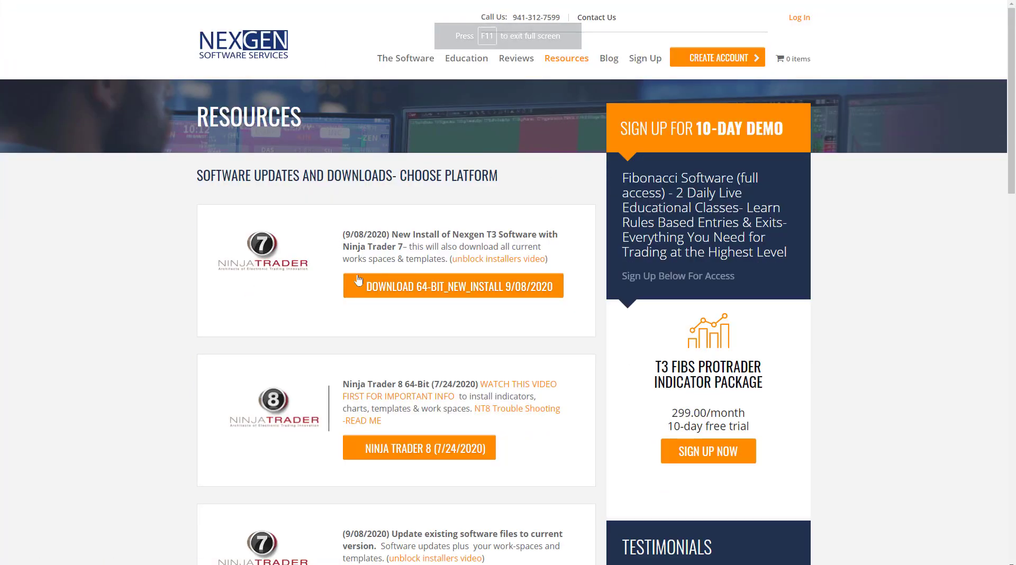
pyautogui.click(469, 295)
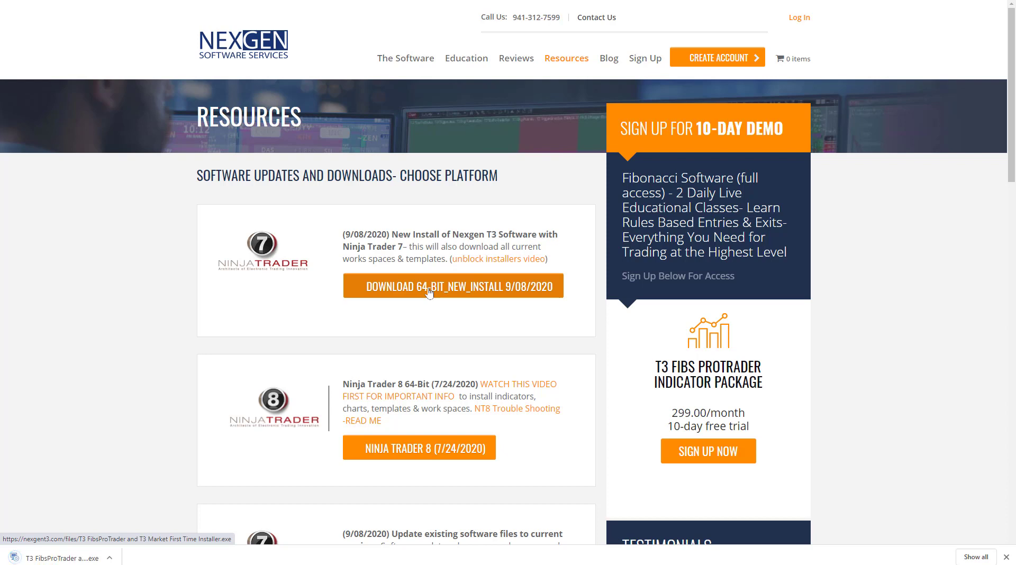
pyautogui.rightClick(72, 560)
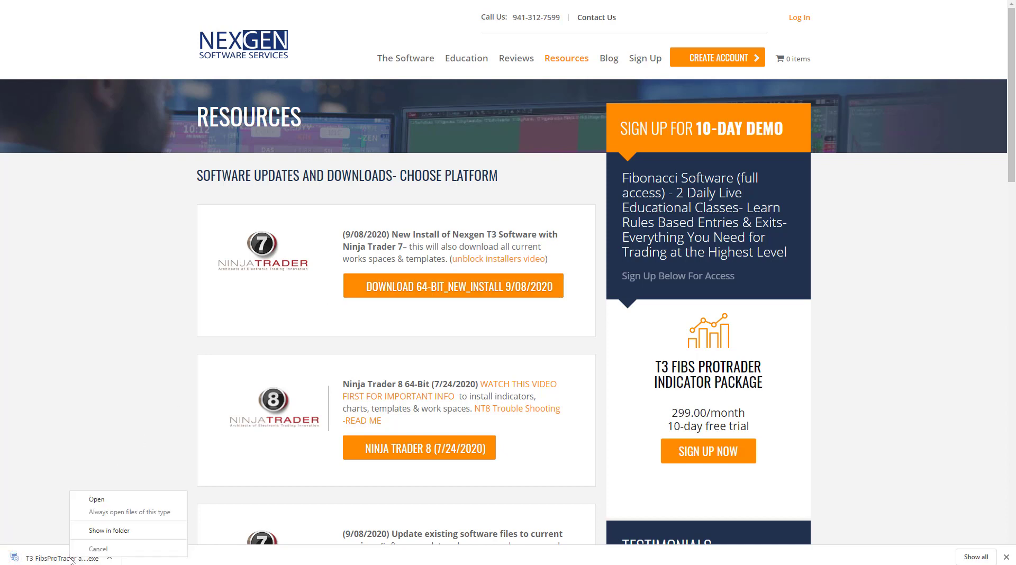
pyautogui.click(126, 532)
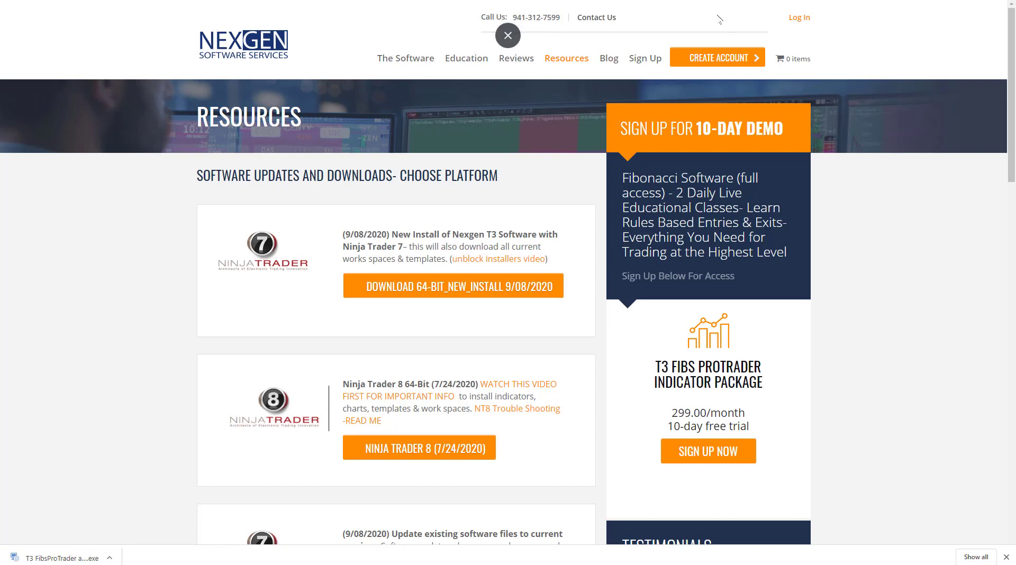
pyautogui.click(509, 24)
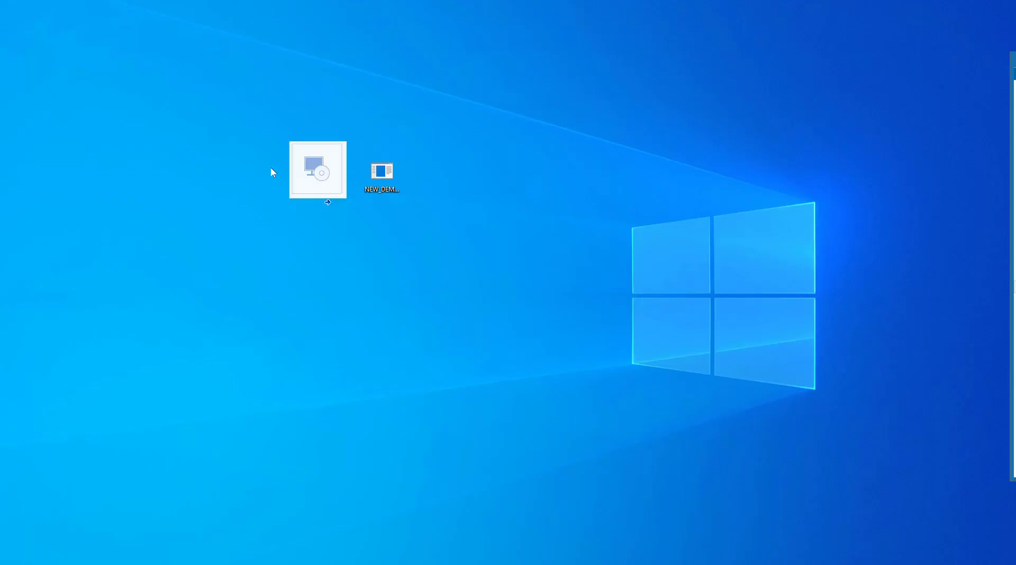
# Step: Move the T3 FibsProTrader installer onto the desktop and unblock it in its Properties
pyautogui.moveTo(266, 160); pyautogui.dragTo(496, 165)
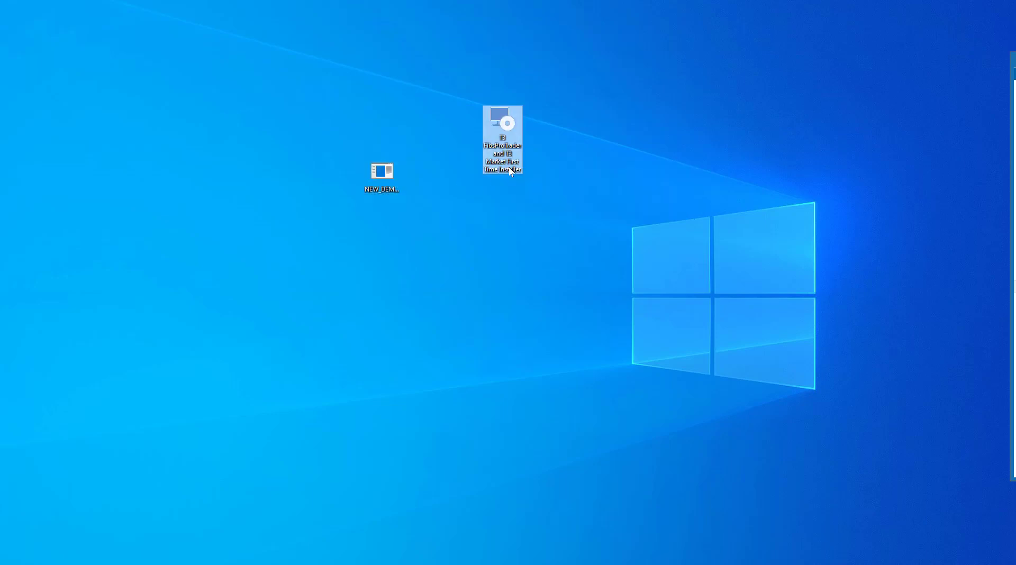
pyautogui.rightClick(497, 128)
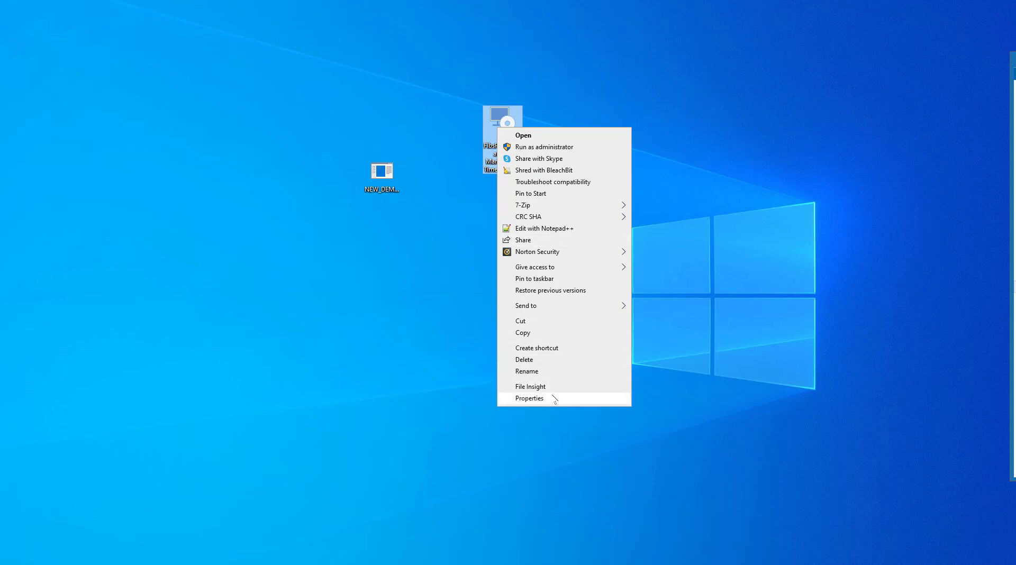
pyautogui.click(451, 327)
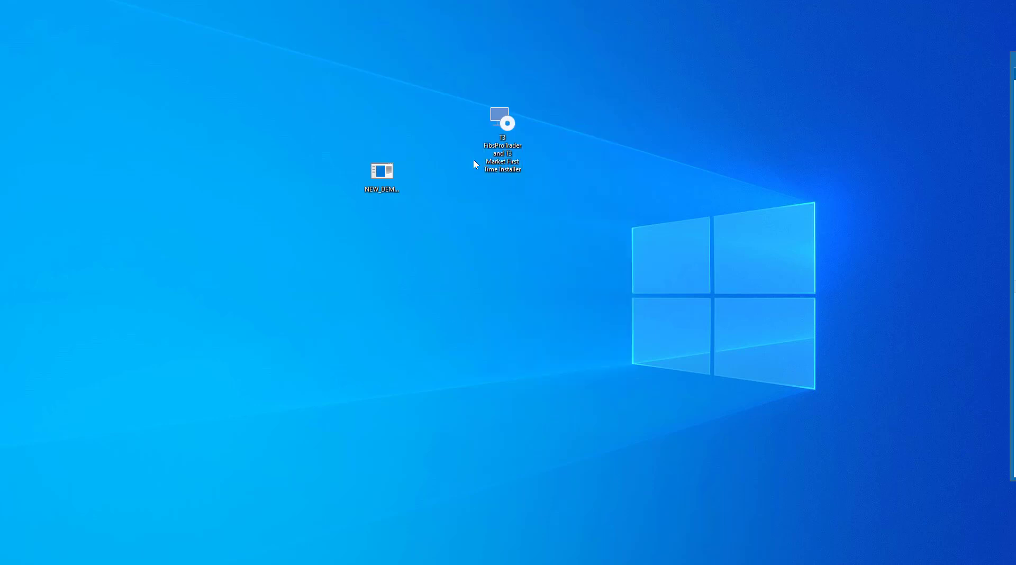
pyautogui.rightClick(507, 128)
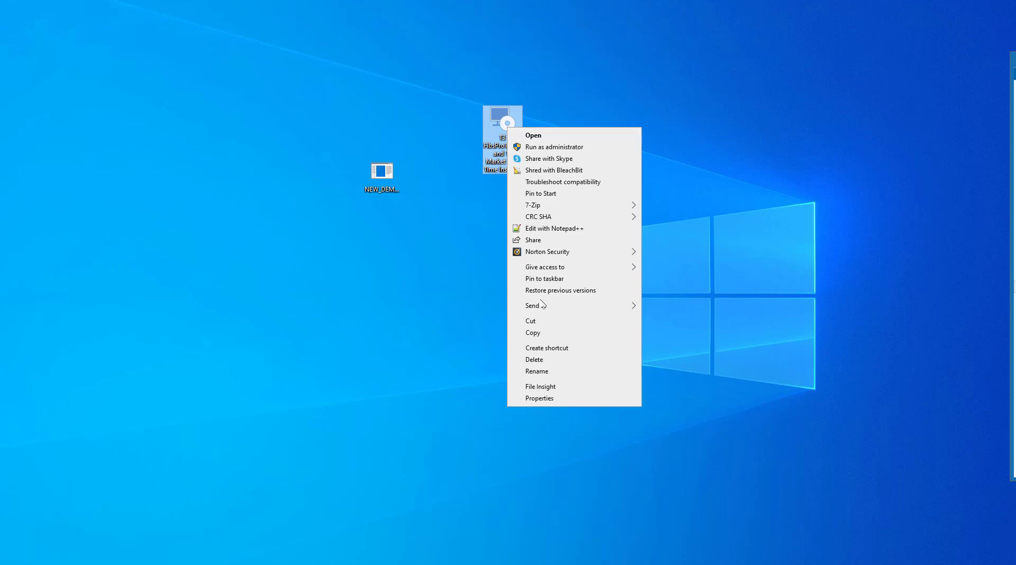
pyautogui.click(567, 399)
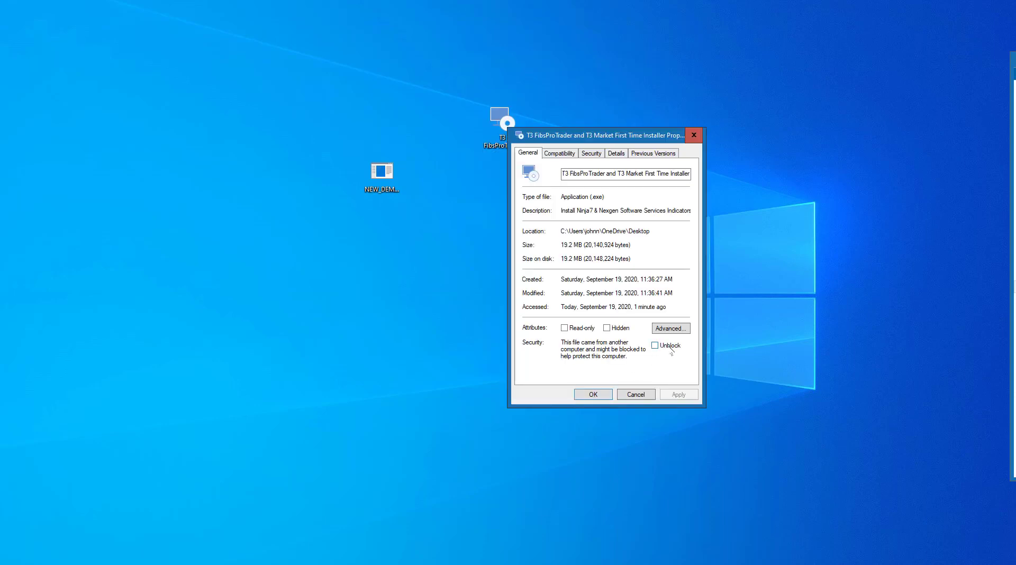
pyautogui.click(670, 346)
pyautogui.click(682, 395)
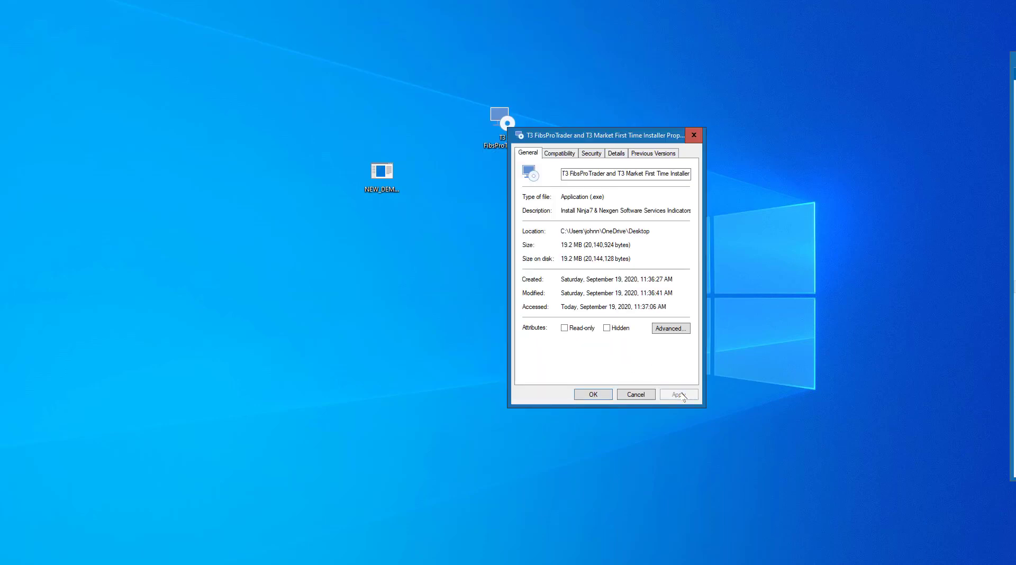
pyautogui.click(598, 394)
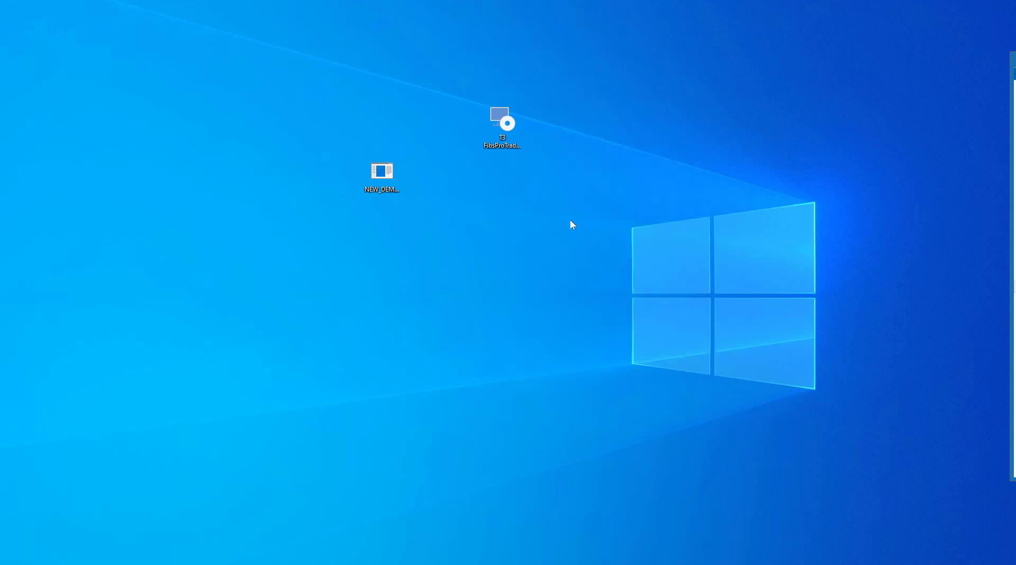
# Step: Mark the installer as User Trusted in Norton File Insight and close the report
pyautogui.rightClick(505, 125)
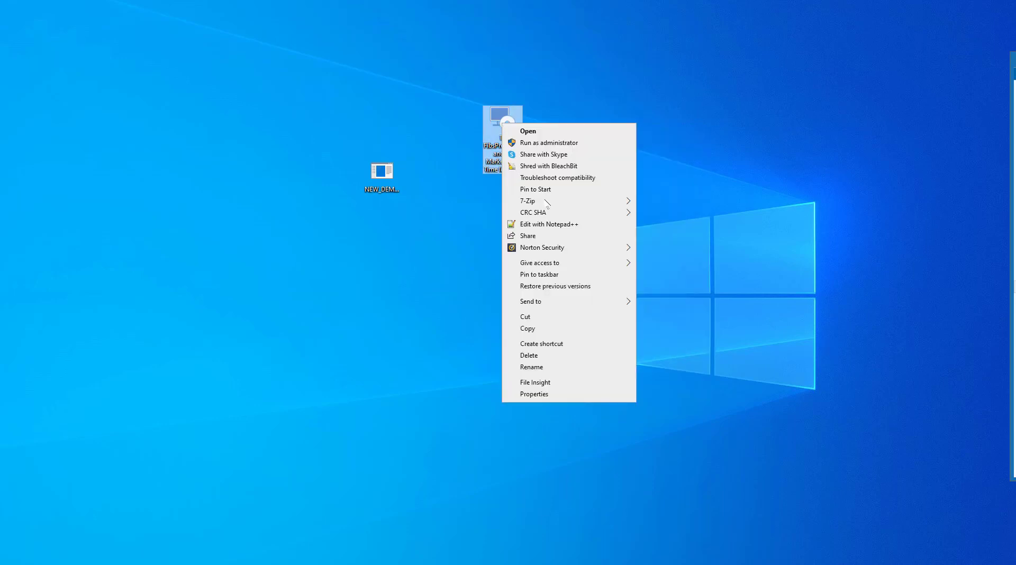
pyautogui.moveTo(585, 249)
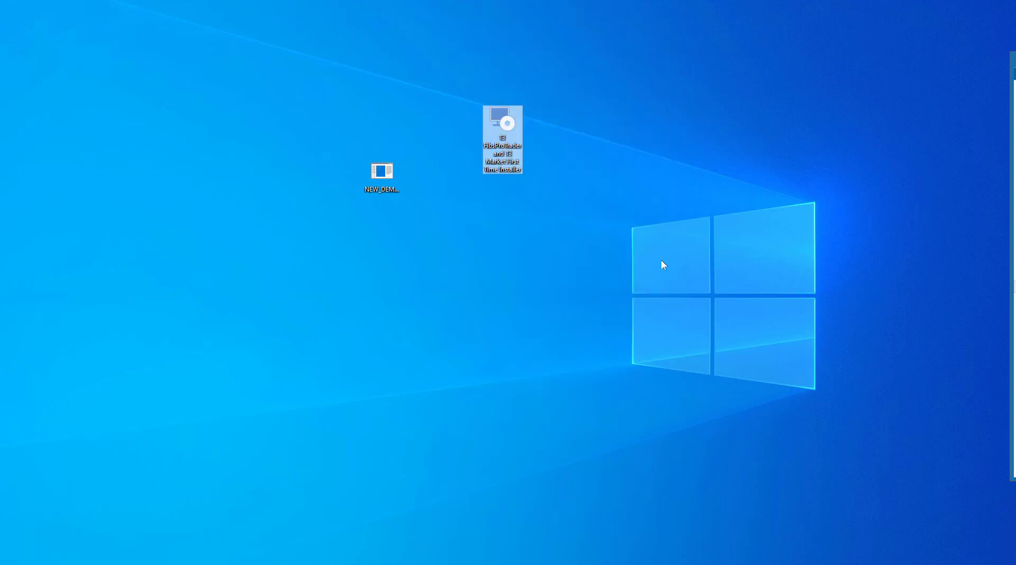
pyautogui.click(664, 258)
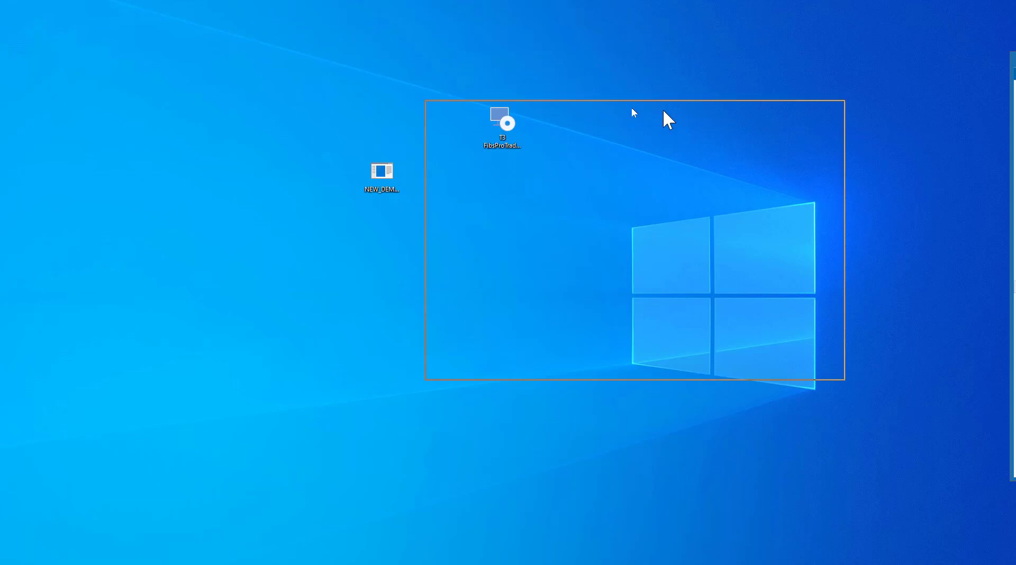
pyautogui.moveTo(633, 107); pyautogui.dragTo(528, 100)
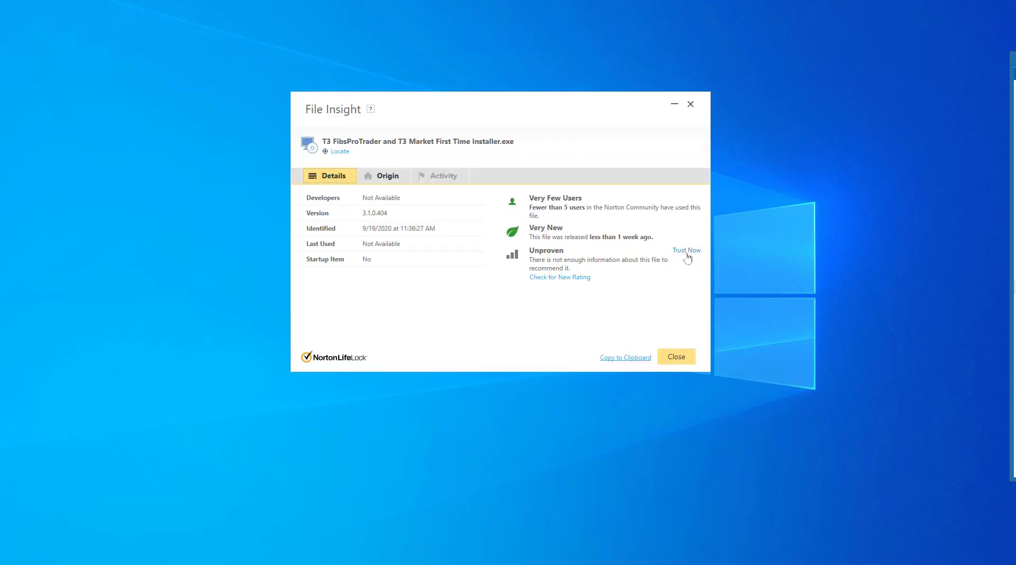
pyautogui.click(687, 252)
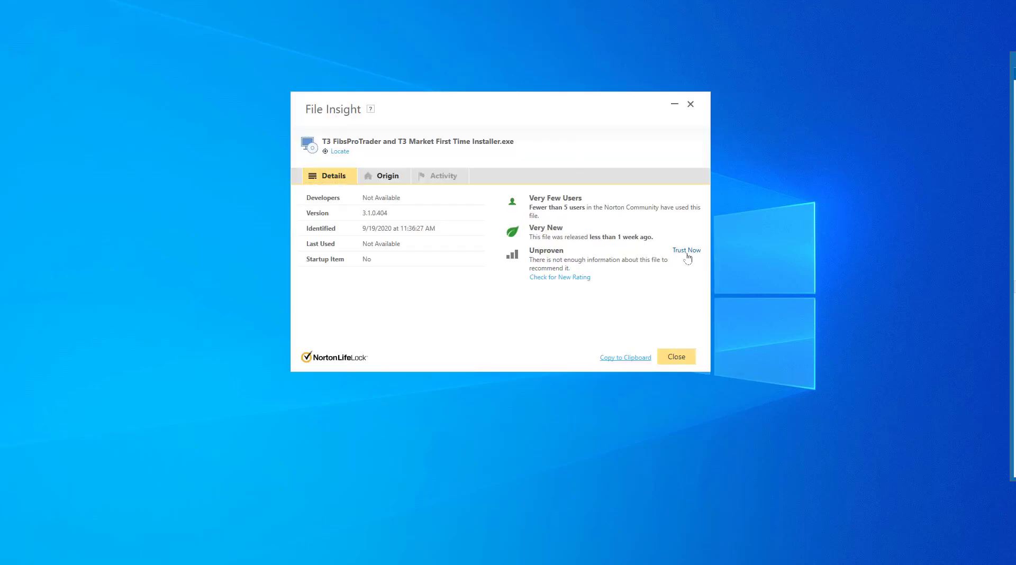
pyautogui.click(682, 360)
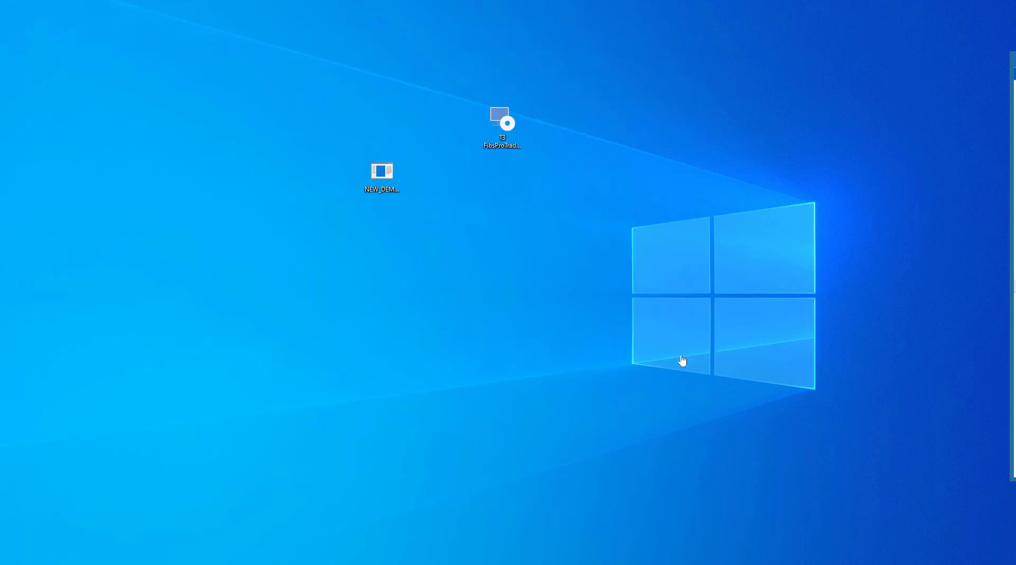
# Step: Run the T3 FibsProTrader installer as administrator and get past the prerequisites pages
pyautogui.rightClick(509, 130)
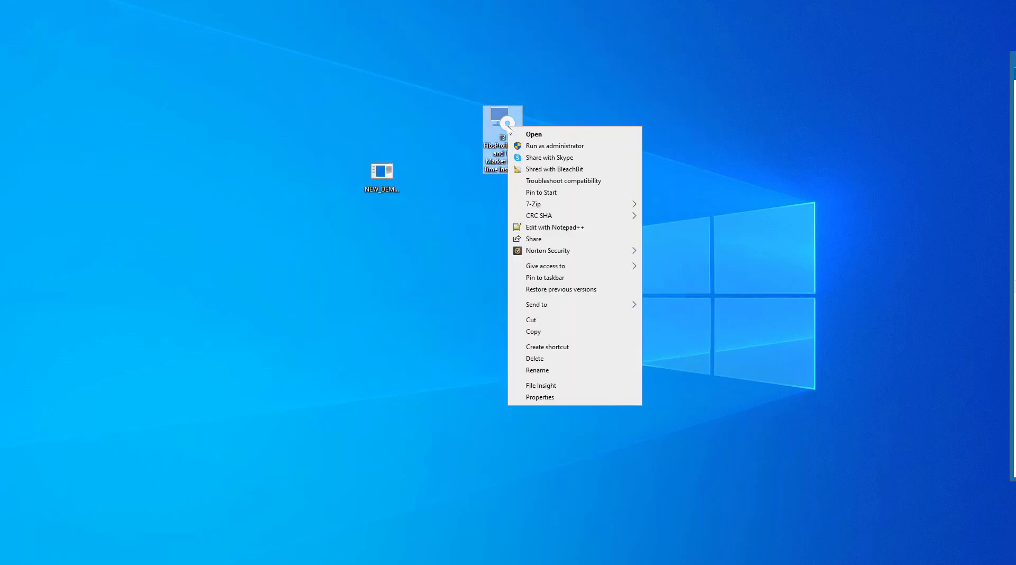
pyautogui.click(542, 147)
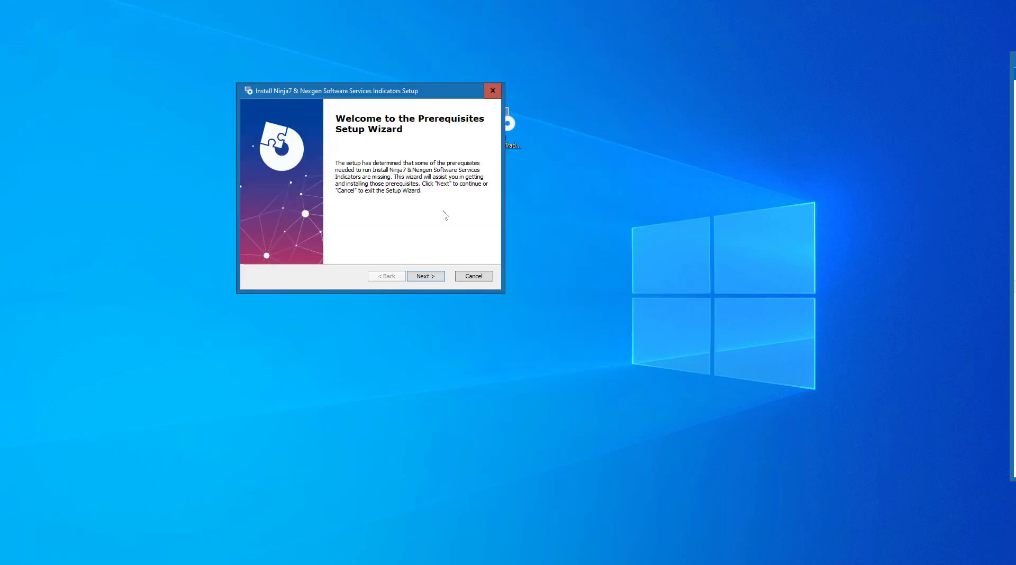
pyautogui.click(424, 281)
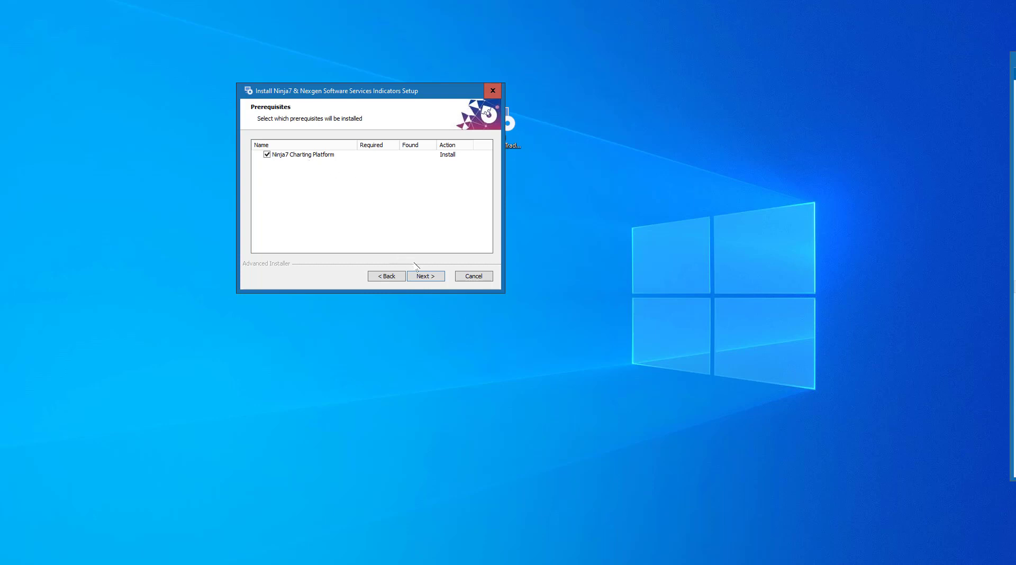
pyautogui.click(426, 278)
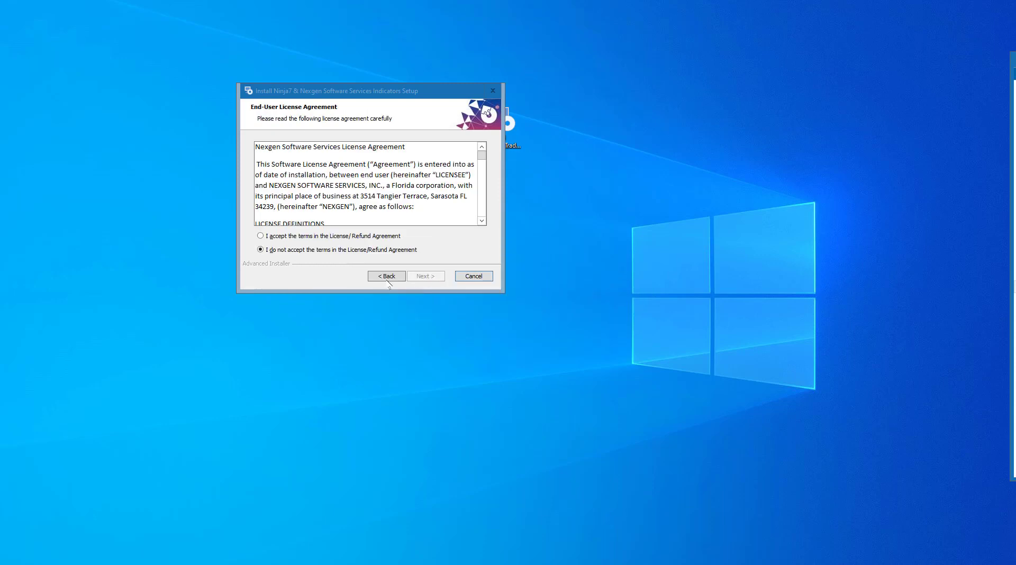
# Step: Accept the Ninja7 license agreement and start the installation with the default folder
pyautogui.click(343, 243)
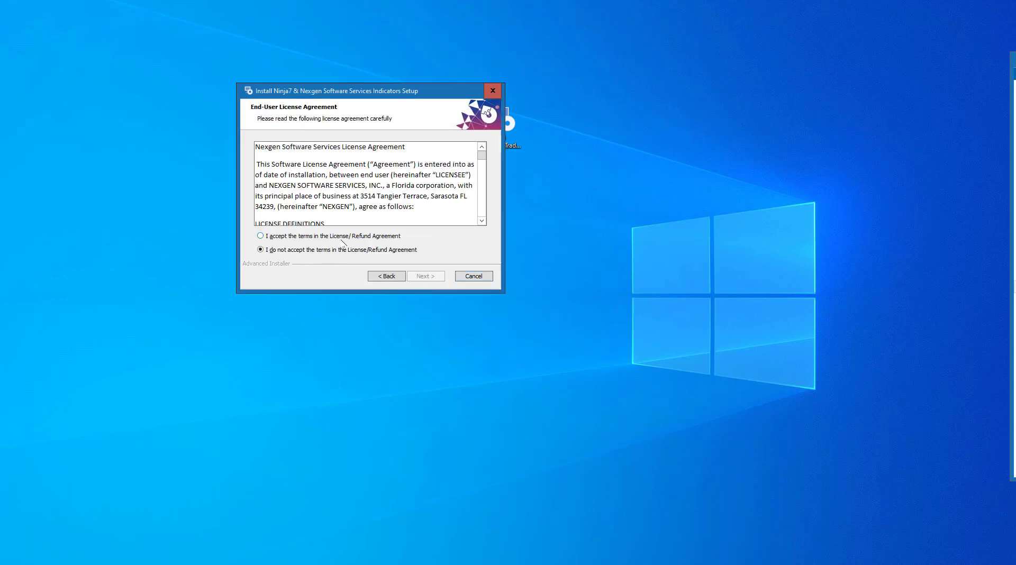
pyautogui.click(342, 238)
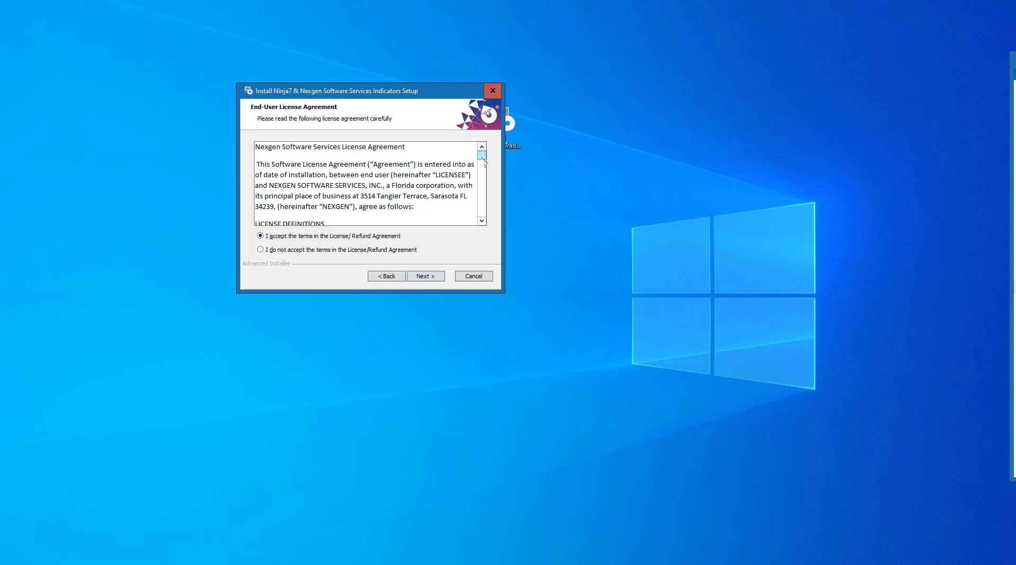
pyautogui.scroll(-2, 483, 158)
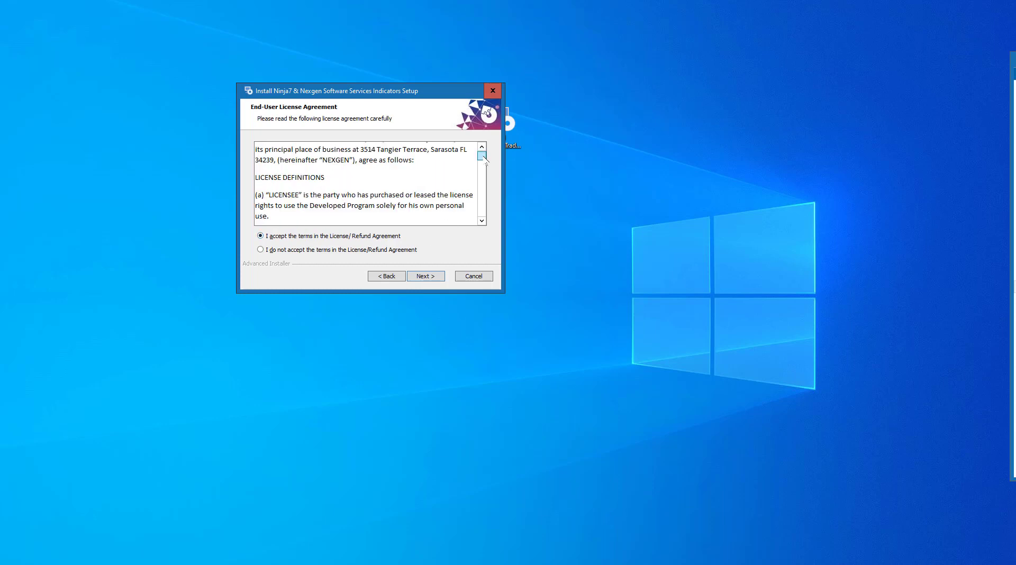
pyautogui.scroll(-10, 483, 159)
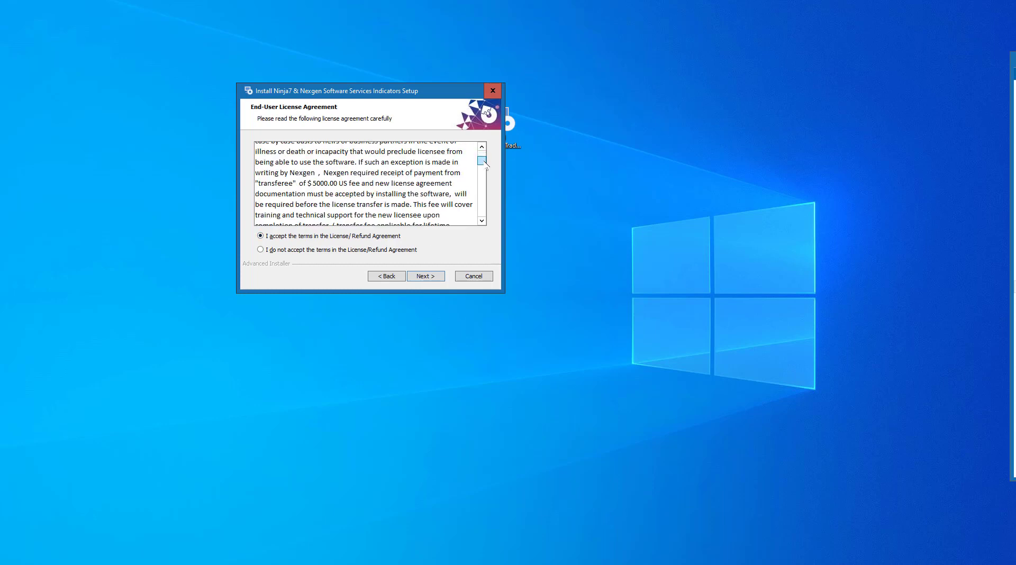
pyautogui.moveTo(485, 165); pyautogui.dragTo(484, 224)
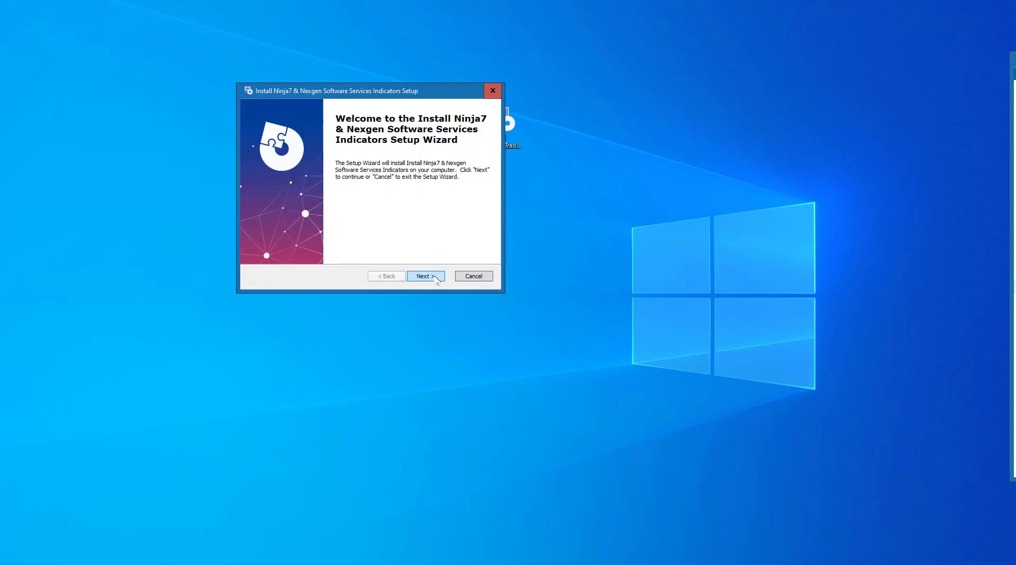
pyautogui.click(426, 277)
pyautogui.click(427, 276)
pyautogui.click(435, 278)
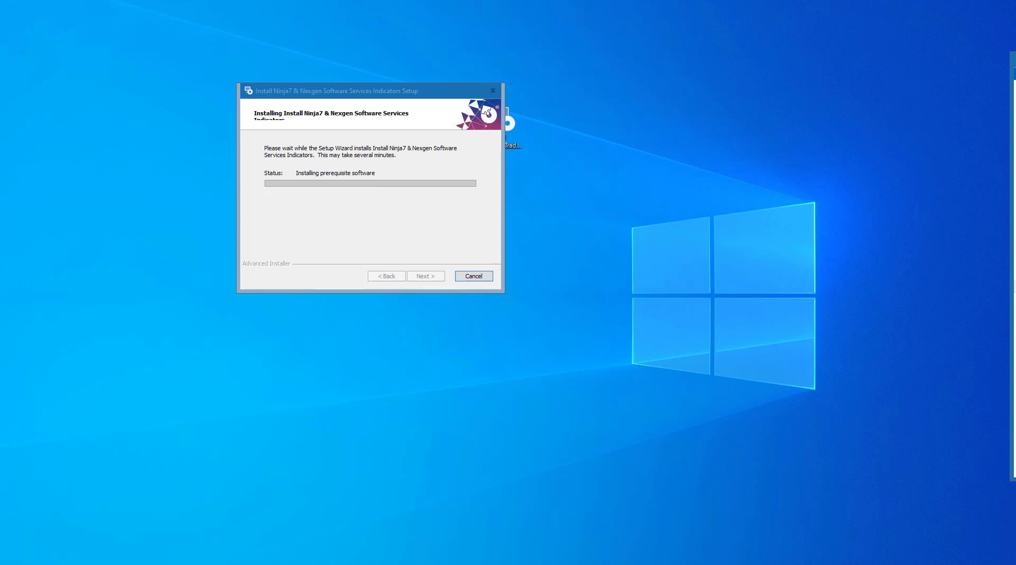
# Step: Install NexGen-T3 + Strategy and close both finished setup wizards
pyautogui.click(468, 316)
pyautogui.click(469, 316)
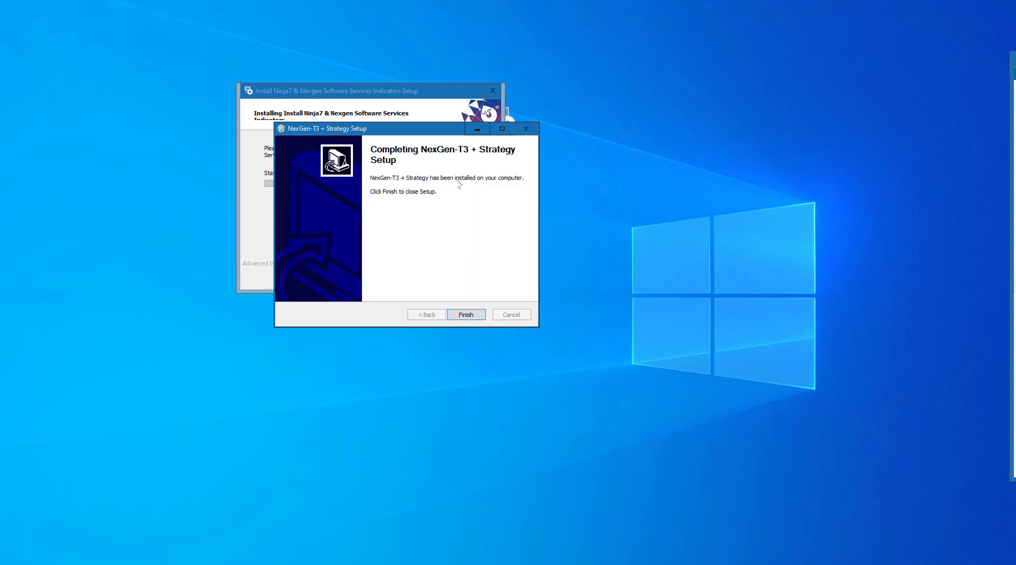
pyautogui.click(474, 315)
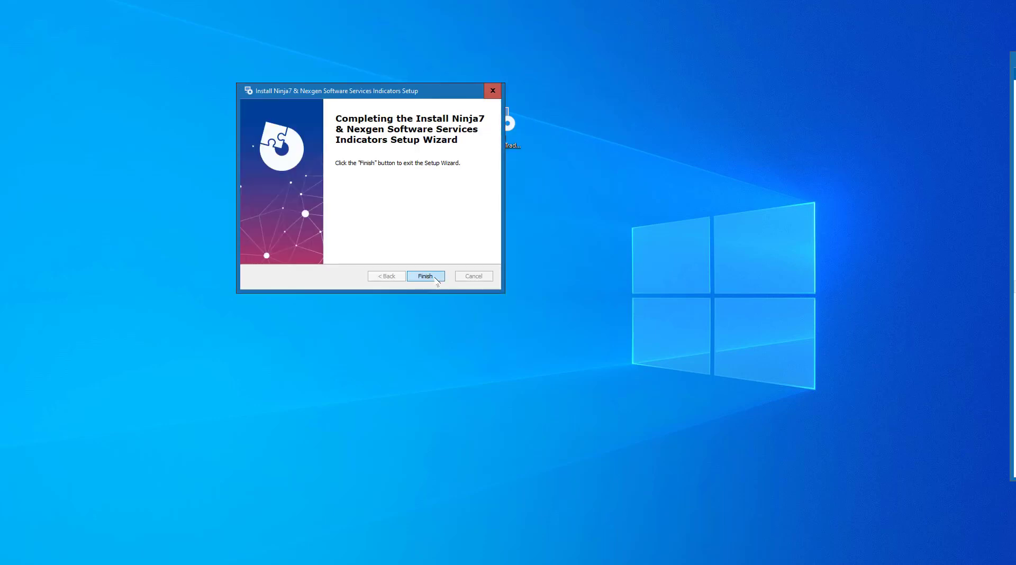
pyautogui.click(436, 277)
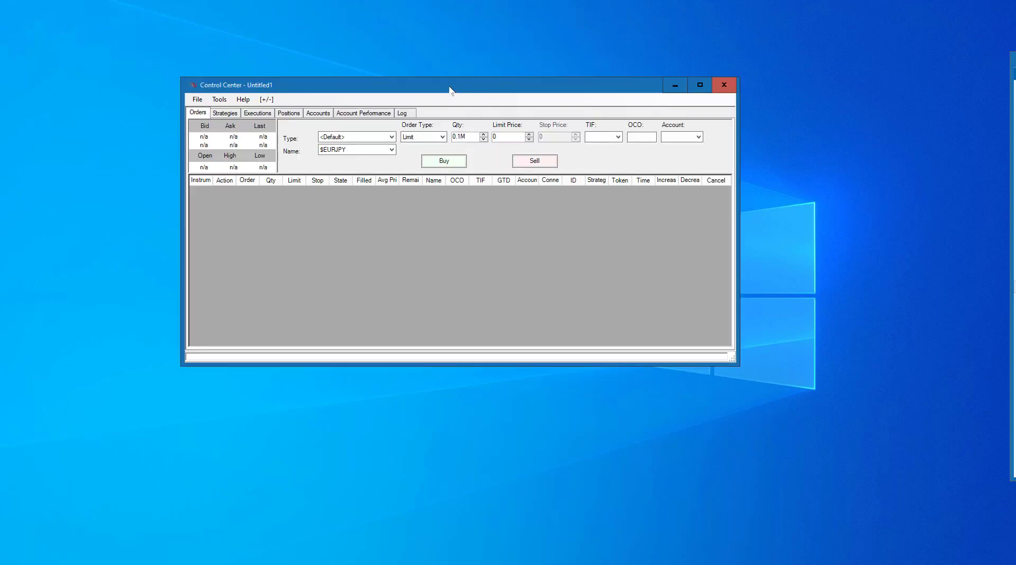
# Step: Reposition the Control Center and start adding a new account connection
pyautogui.moveTo(458, 93); pyautogui.dragTo(495, 151)
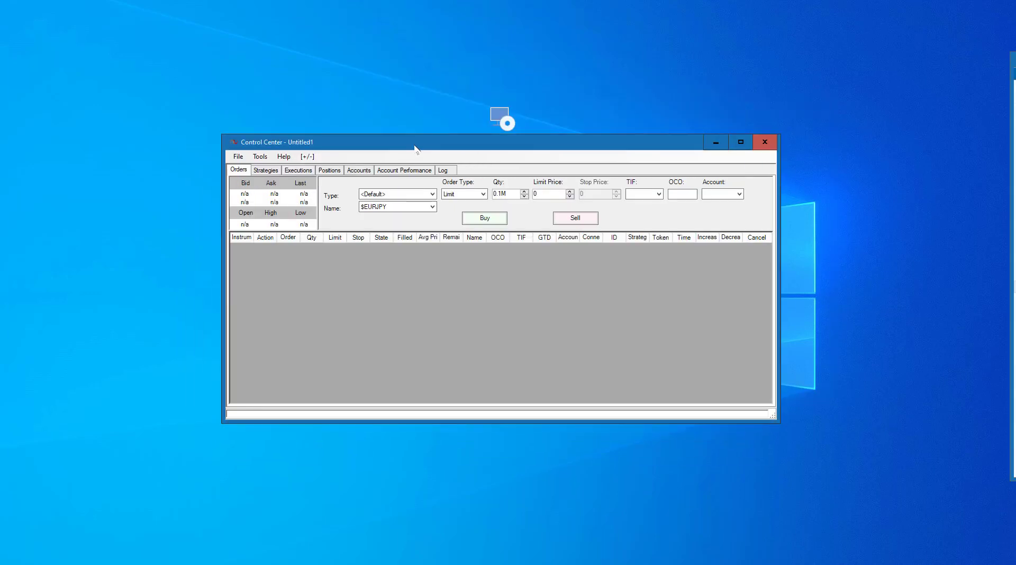
pyautogui.moveTo(415, 149); pyautogui.dragTo(400, 114)
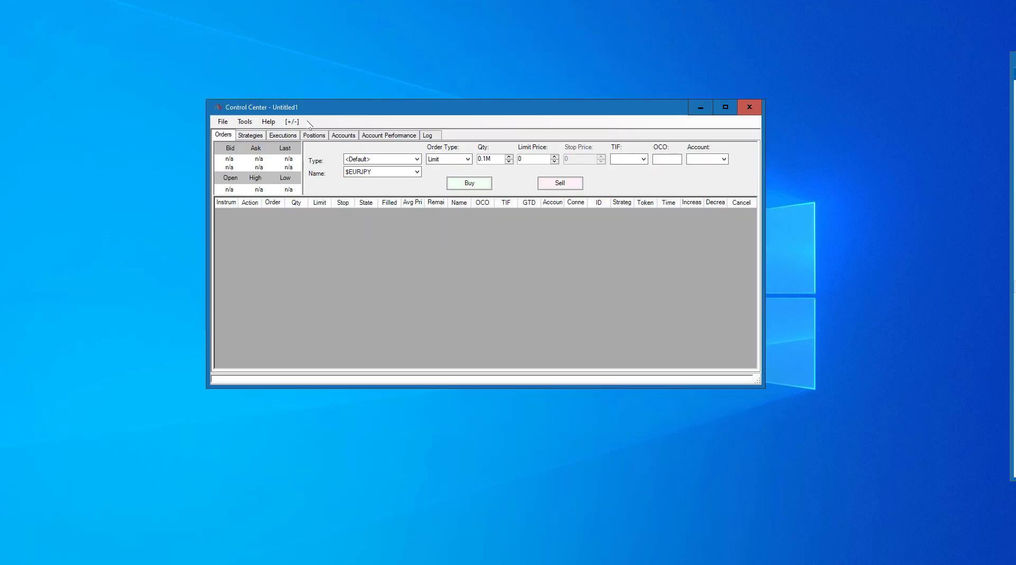
pyautogui.click(247, 123)
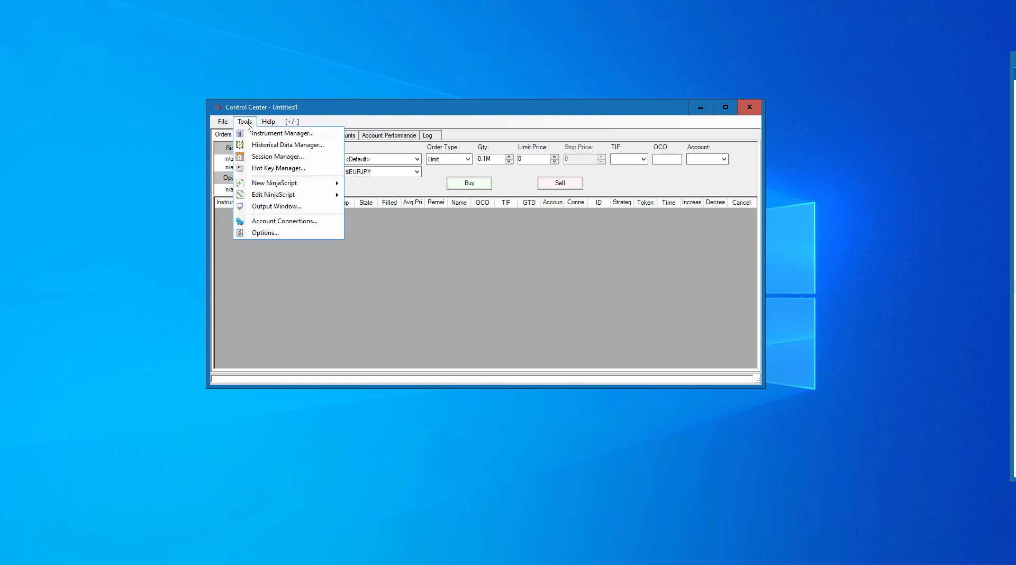
pyautogui.click(286, 221)
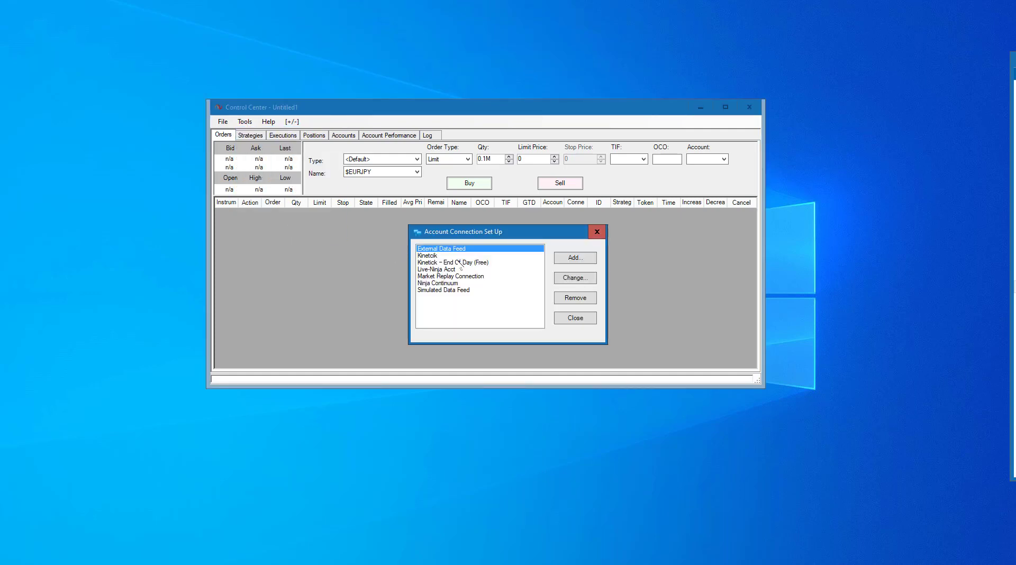
pyautogui.click(579, 261)
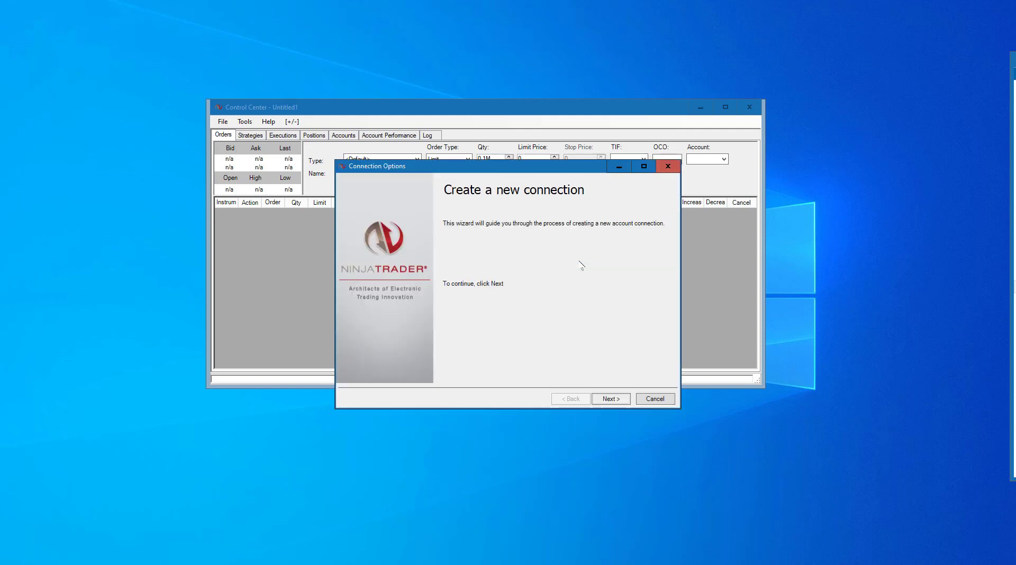
# Step: Name the NinjaTrader Continuum connection 'ninja demo 2' with connect-on-startup enabled
pyautogui.click(610, 399)
pyautogui.write('ninja demo')
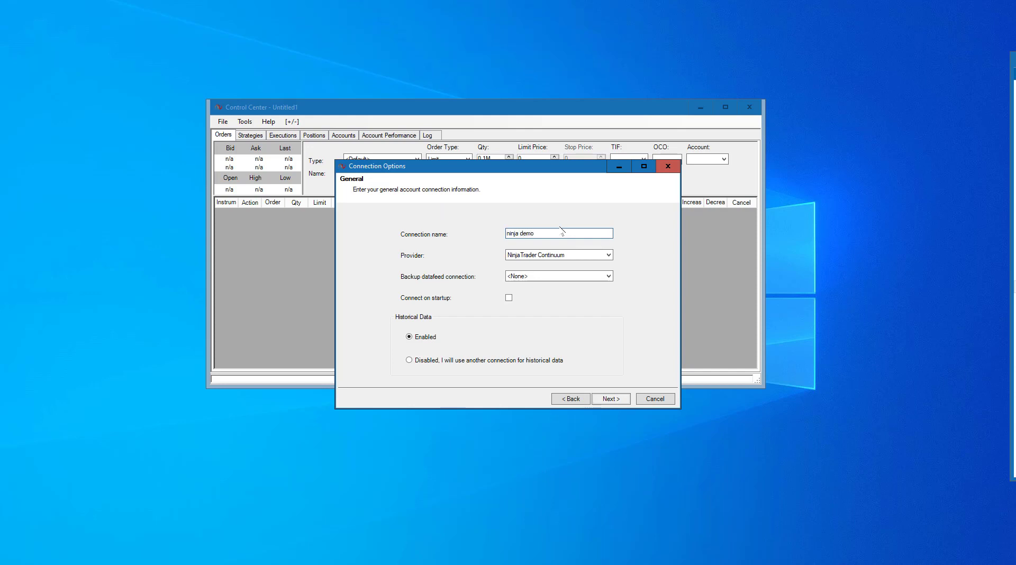
pyautogui.click(509, 300)
pyautogui.click(569, 233)
pyautogui.write('2')
pyautogui.click(610, 399)
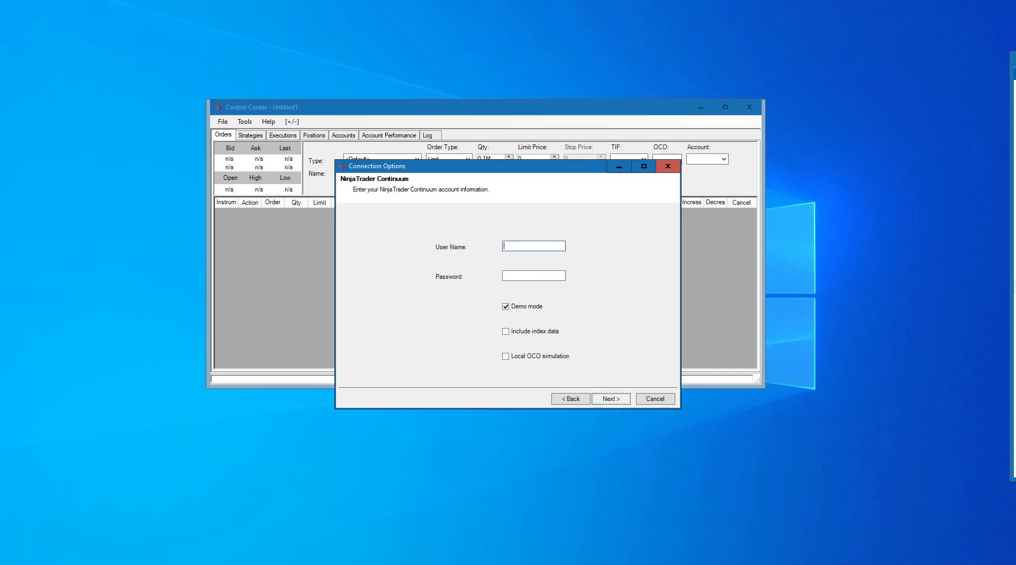
# Step: Copy the demo user name from the credentials e-mail into the User Name field
pyautogui.hotkey('alt', 'Tab')
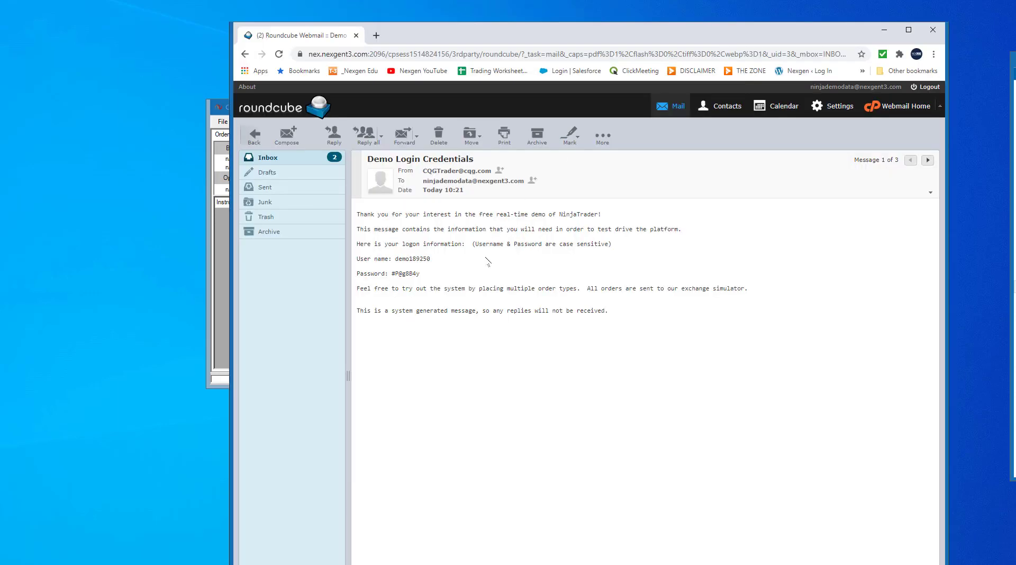
pyautogui.moveTo(394, 260); pyautogui.dragTo(430, 259)
pyautogui.rightClick(423, 261)
pyautogui.click(470, 268)
pyautogui.click(884, 30)
pyautogui.click(538, 246)
pyautogui.hotkey('ctrl', 'v')
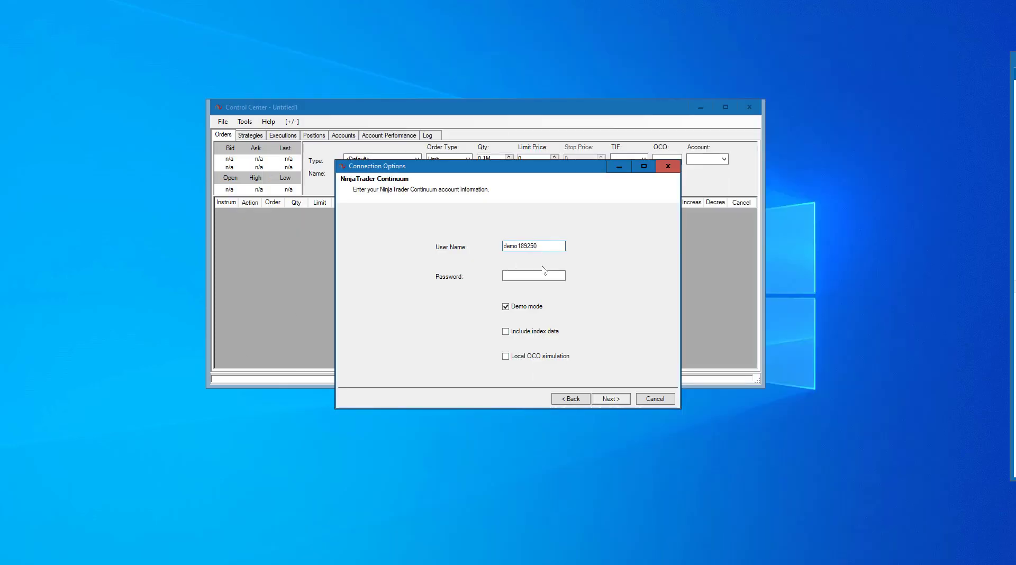
# Step: Enter the demo account password, keeping Demo mode on
pyautogui.click(534, 273)
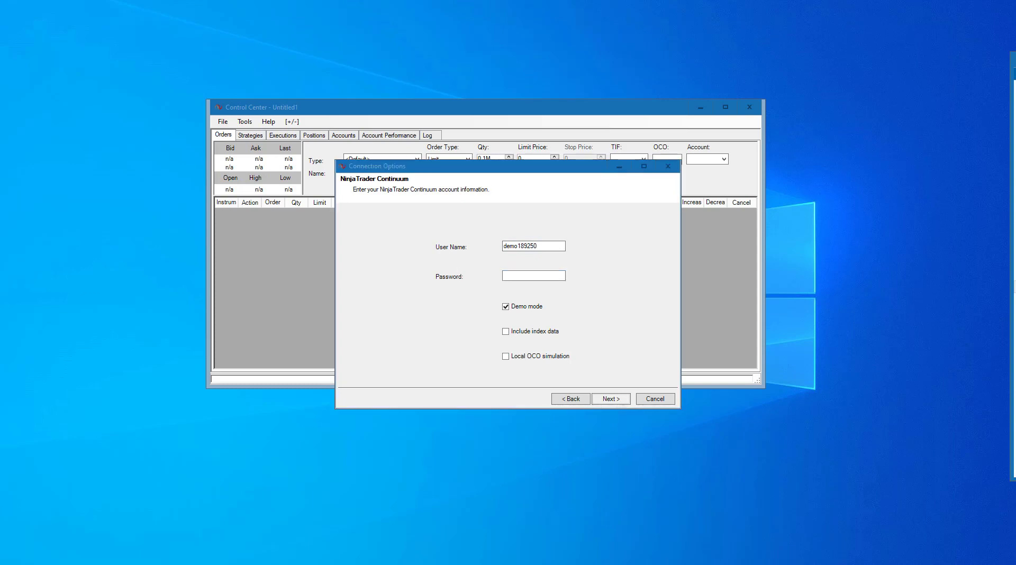
pyautogui.click(540, 273)
pyautogui.write('********')
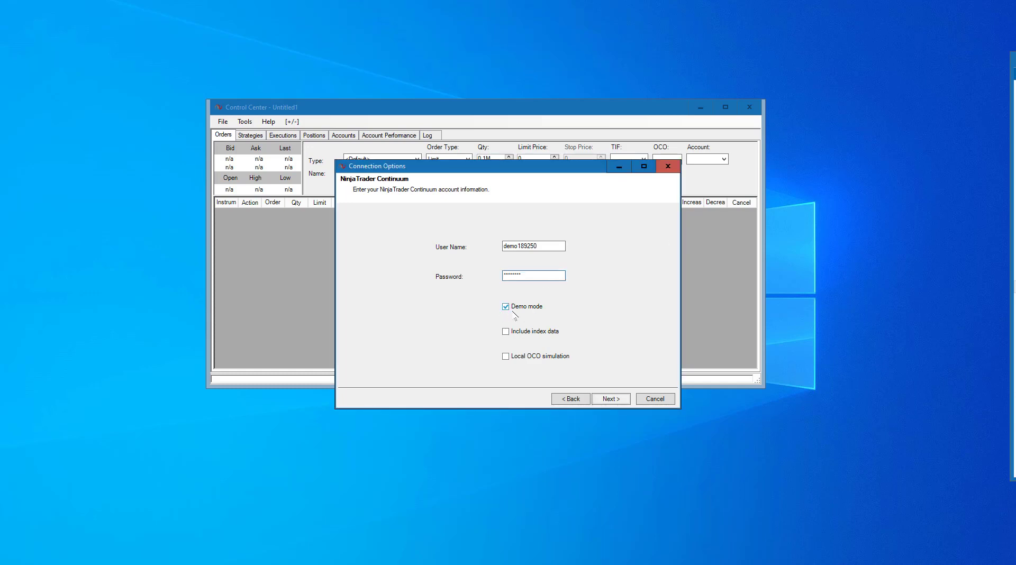
# Step: Finish the ninja demo 2 connection, accept the OCO disclaimer, and close the setup dialog
pyautogui.click(604, 400)
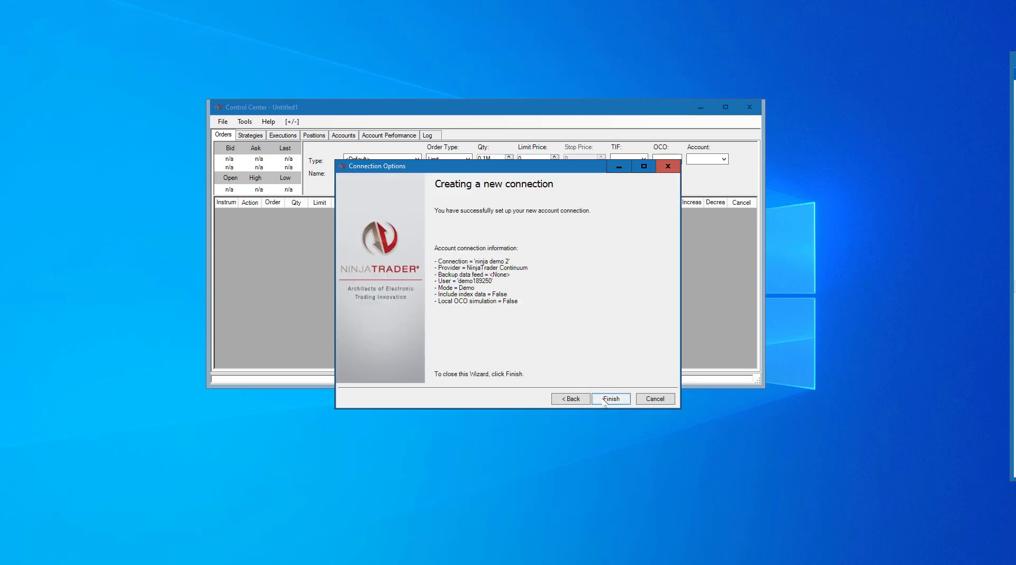
pyautogui.click(605, 400)
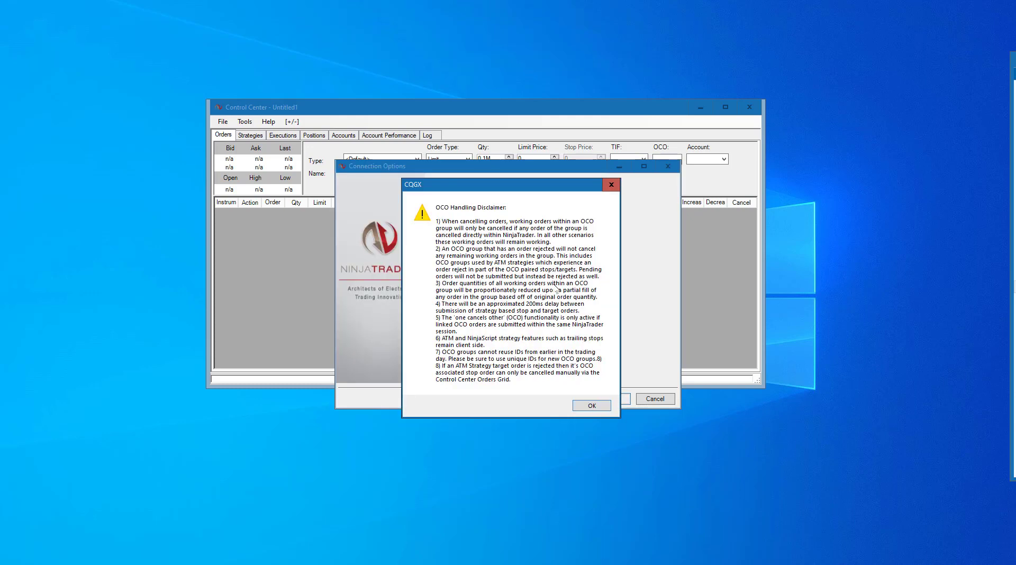
pyautogui.click(586, 407)
pyautogui.click(579, 319)
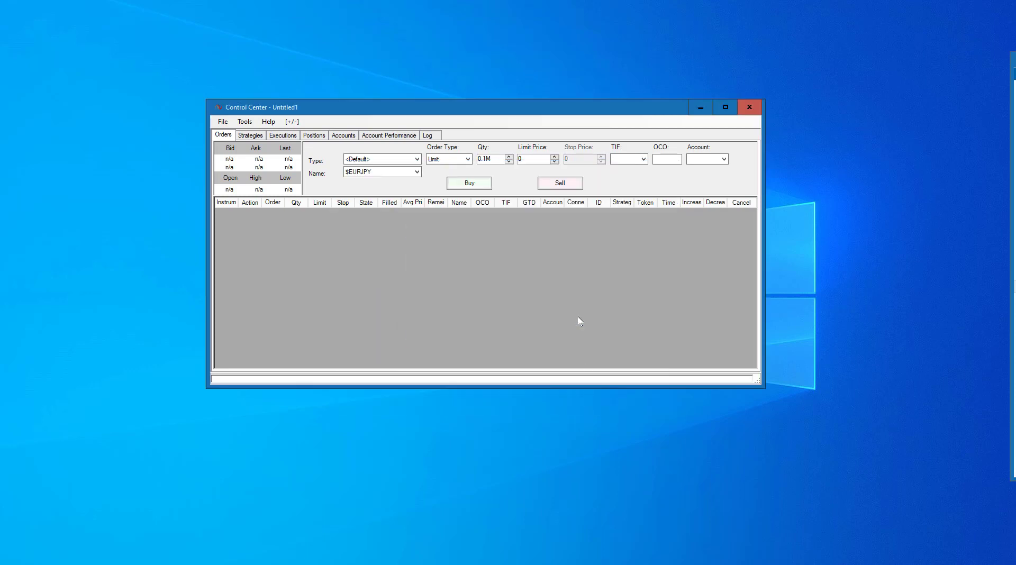
# Step: Connect to NinjaTrader Continuum using the ninja demo 2 connection
pyautogui.click(223, 122)
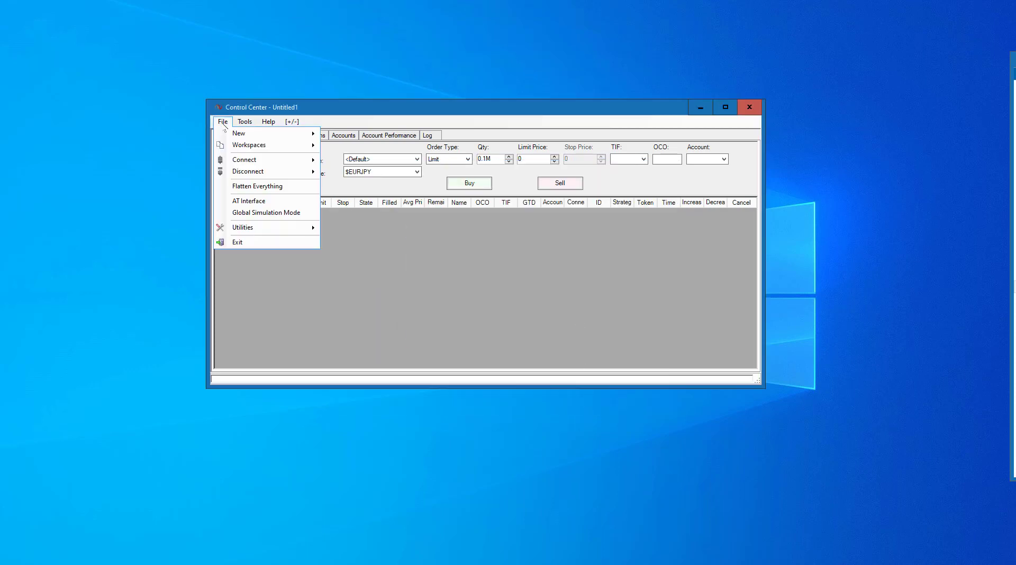
pyautogui.moveTo(253, 160)
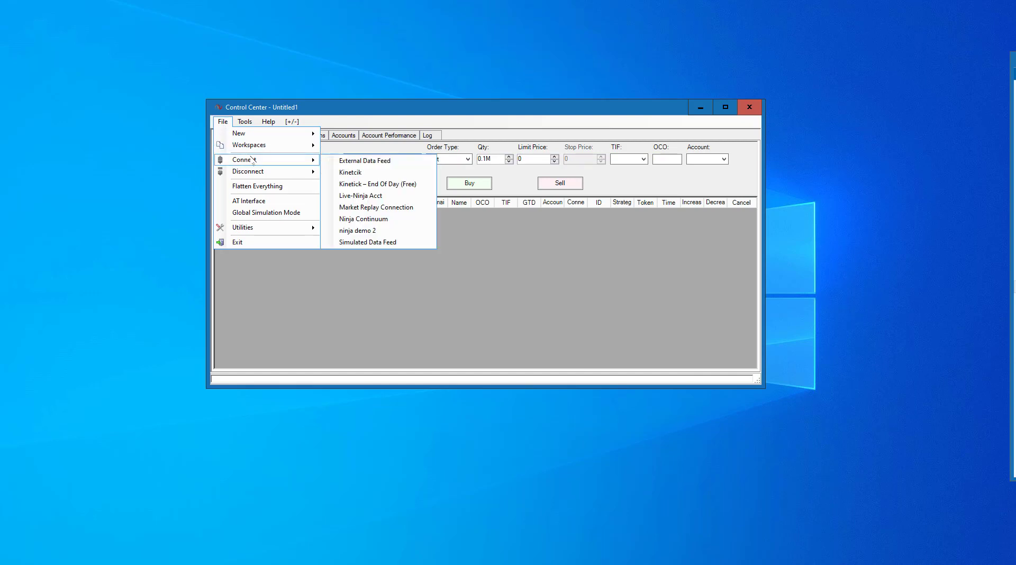
pyautogui.click(359, 232)
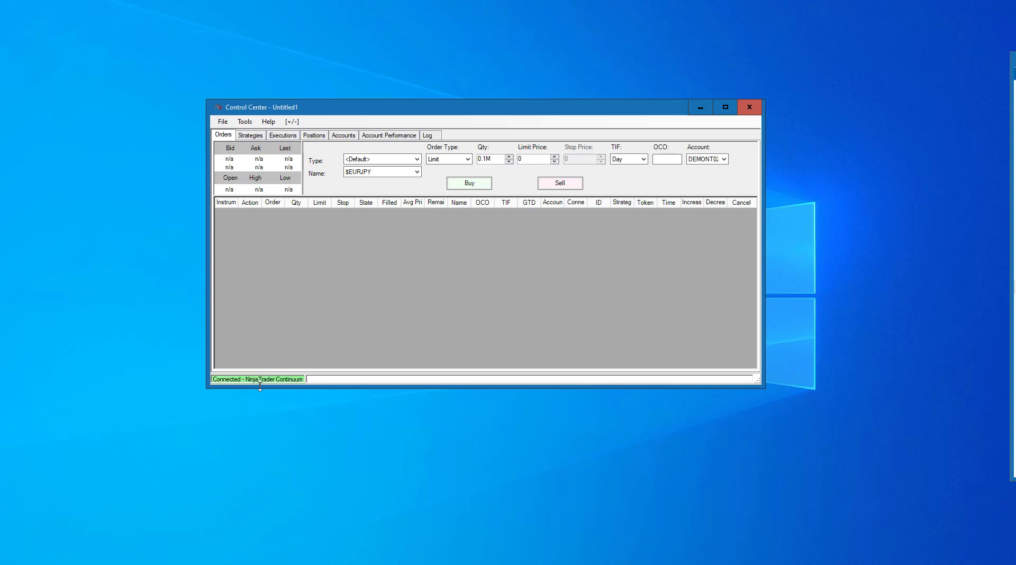
# Step: Open the saved workspace 'nexgen JULY 22 Emini MES'
pyautogui.click(223, 122)
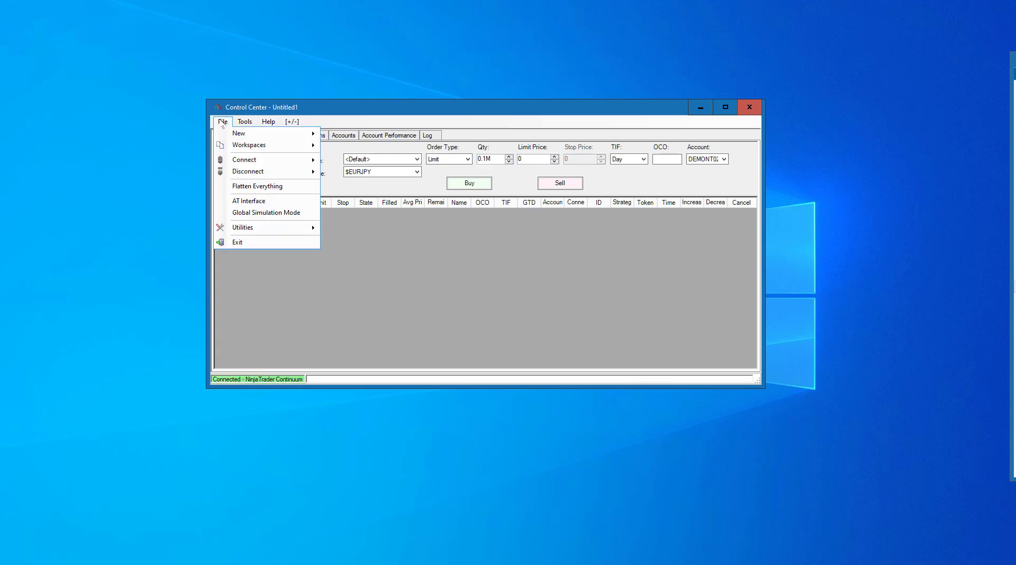
pyautogui.moveTo(236, 145)
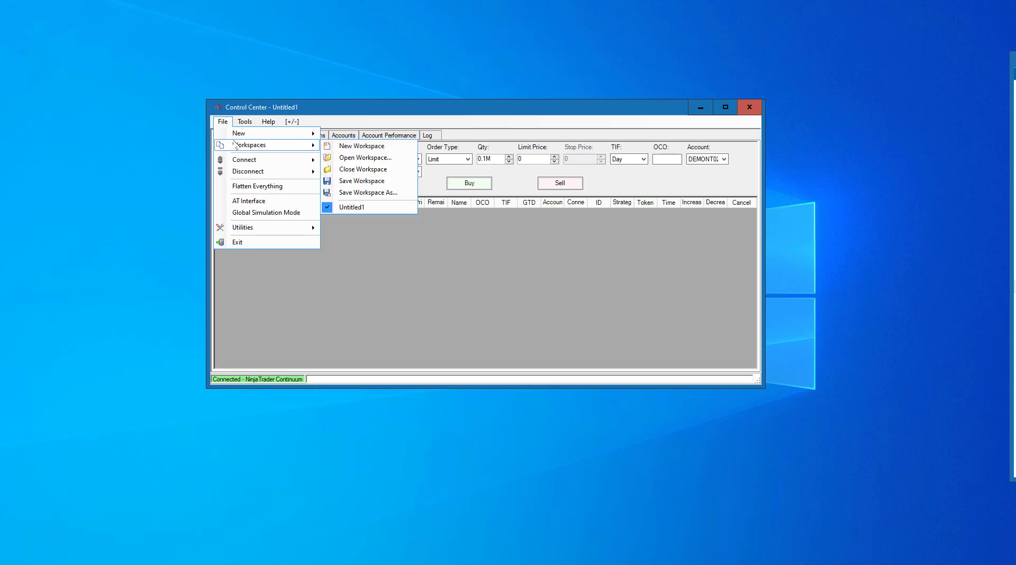
pyautogui.click(348, 159)
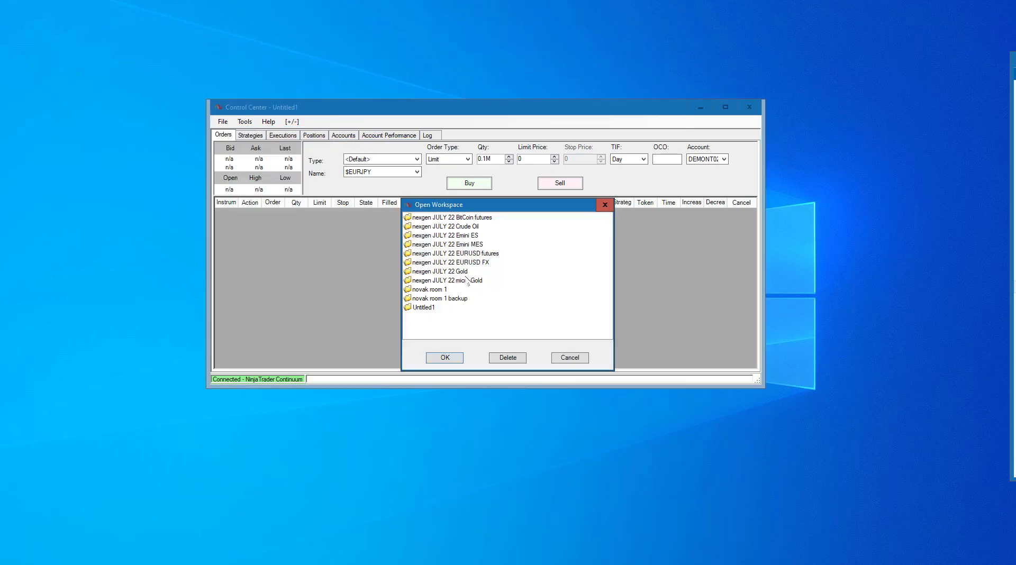
pyautogui.click(469, 236)
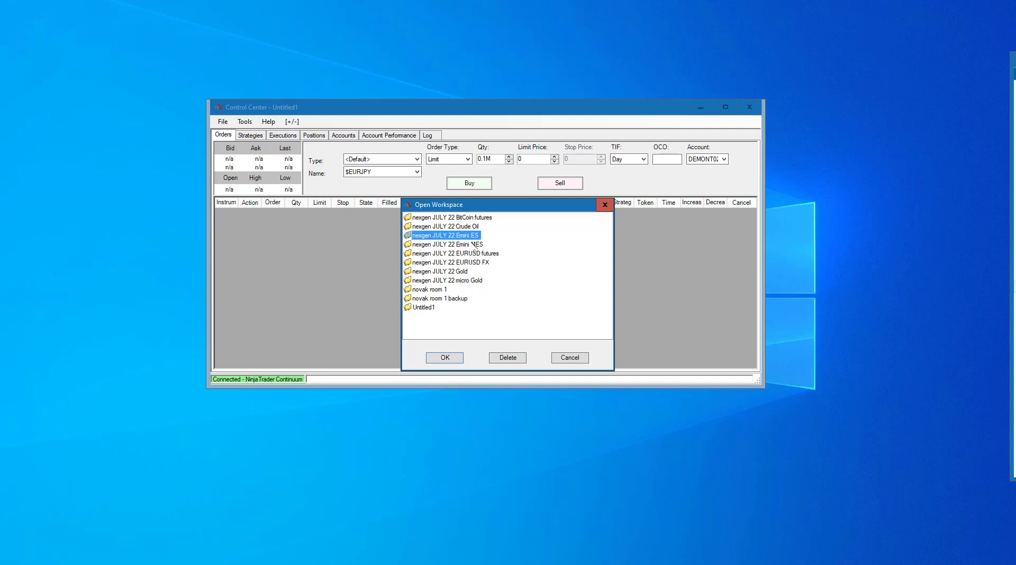
pyautogui.click(471, 245)
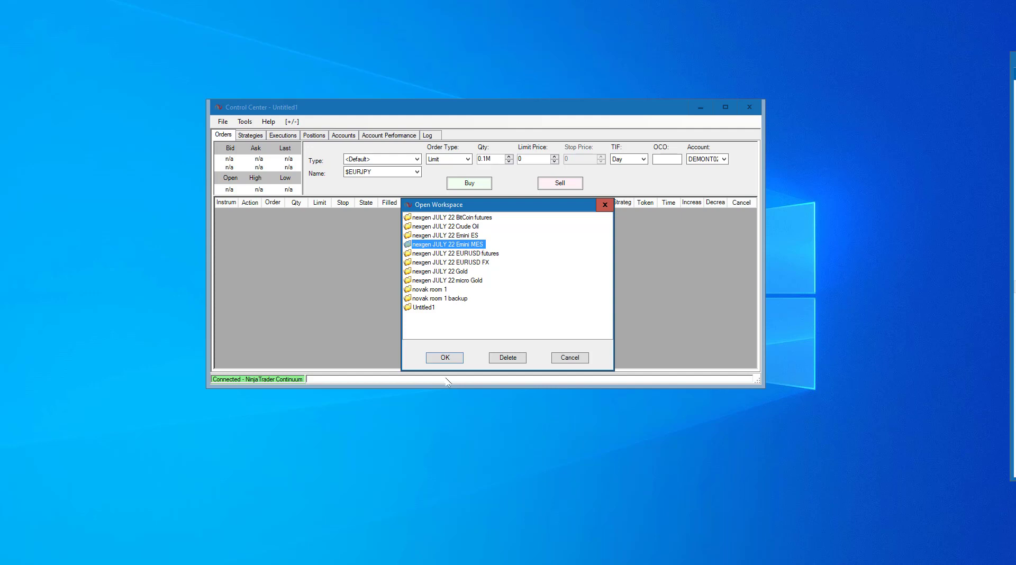
pyautogui.click(450, 357)
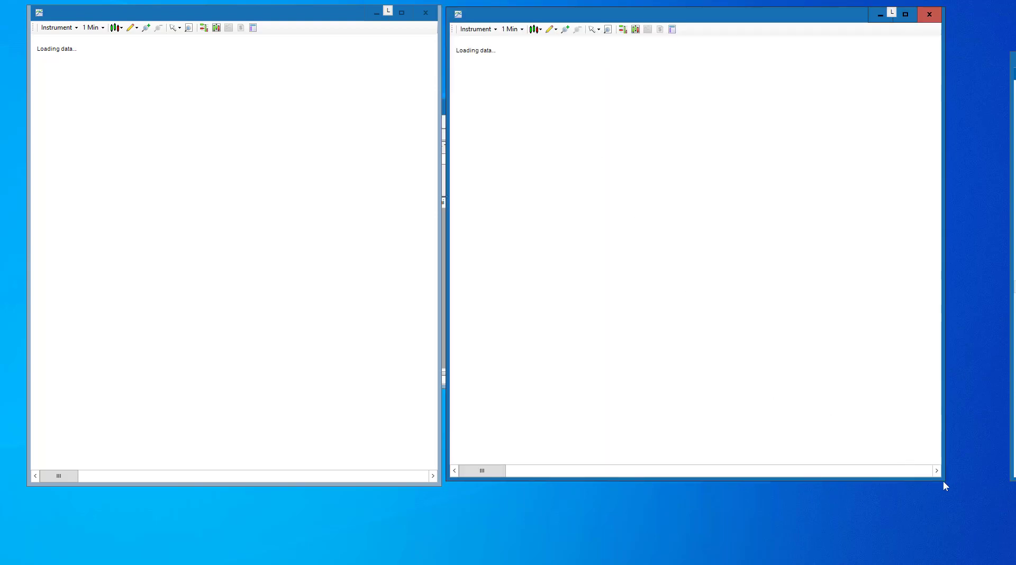
# Step: Enlarge the right MES chart window and widen the left one slightly, side by side
pyautogui.moveTo(943, 480); pyautogui.dragTo(998, 539)
pyautogui.moveTo(421, 486); pyautogui.dragTo(427, 533)
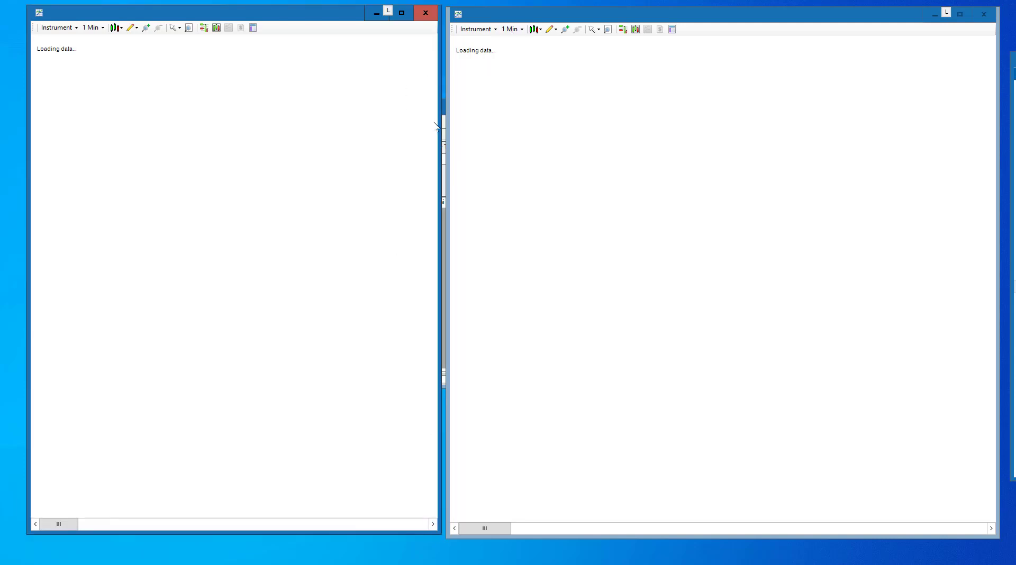
pyautogui.moveTo(441, 127); pyautogui.dragTo(444, 127)
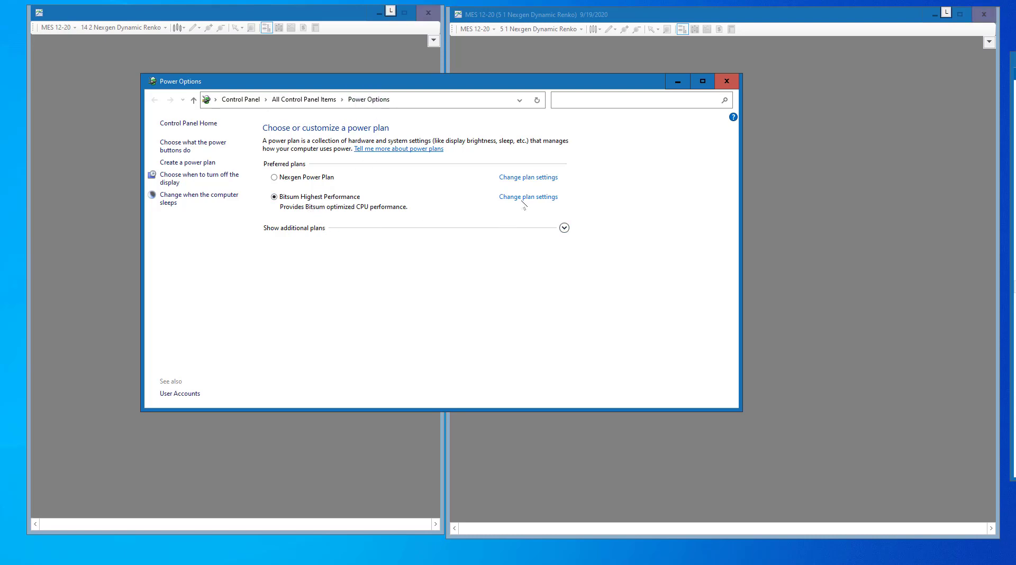
# Step: Select the High performance power plan from the additional plans and close Power Options
pyautogui.click(564, 228)
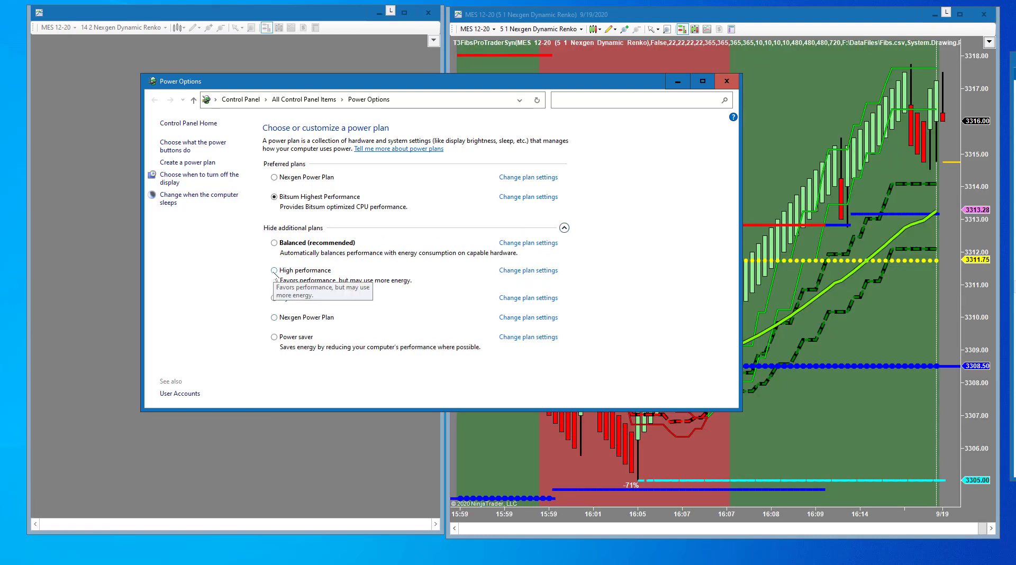
pyautogui.click(274, 271)
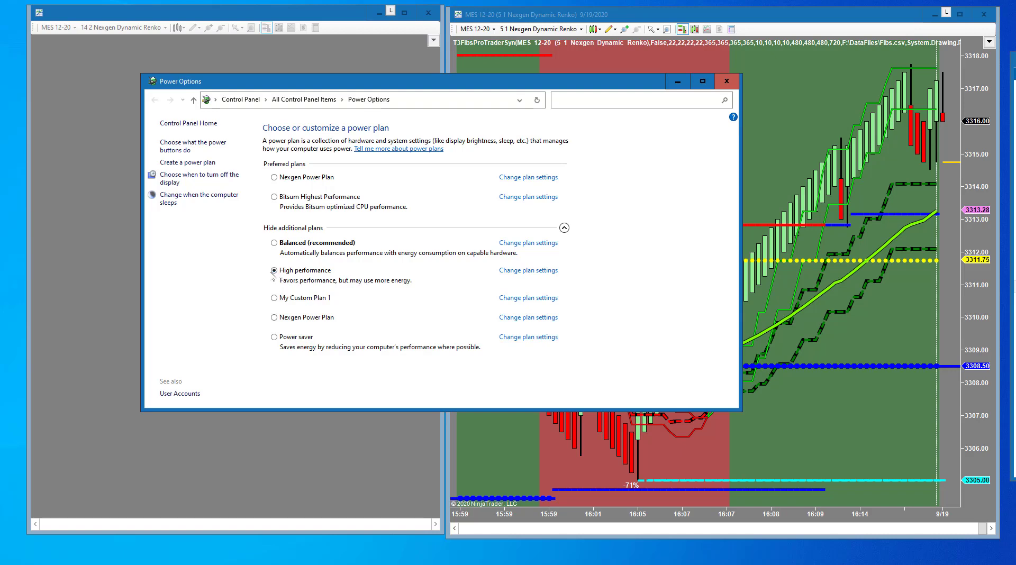
pyautogui.click(726, 81)
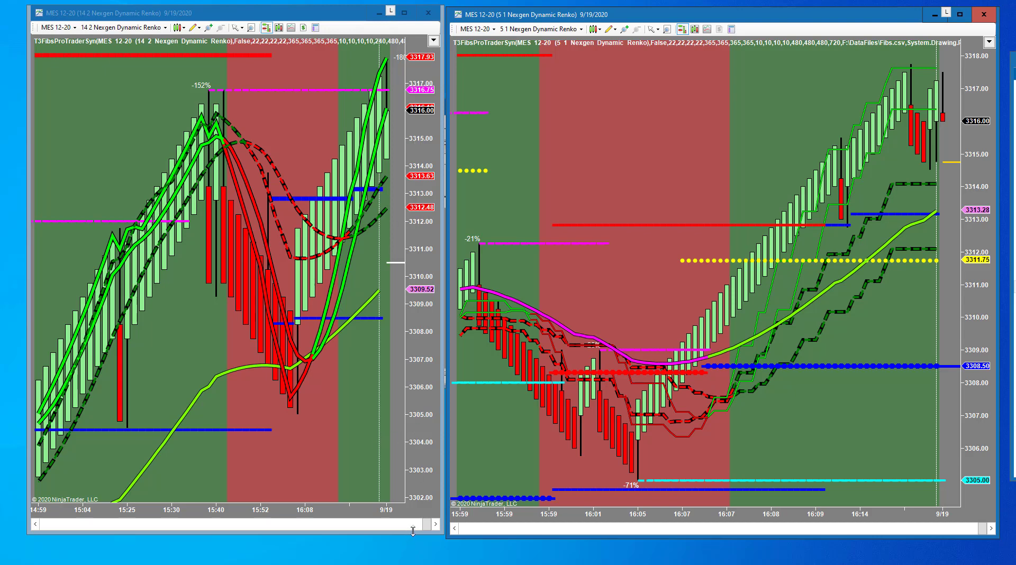
# Step: Extend the left MES chart to the screen bottom, compress its price scale, and show Chart Trader
pyautogui.moveTo(413, 531); pyautogui.dragTo(415, 564)
pyautogui.moveTo(496, 540); pyautogui.dragTo(496, 562)
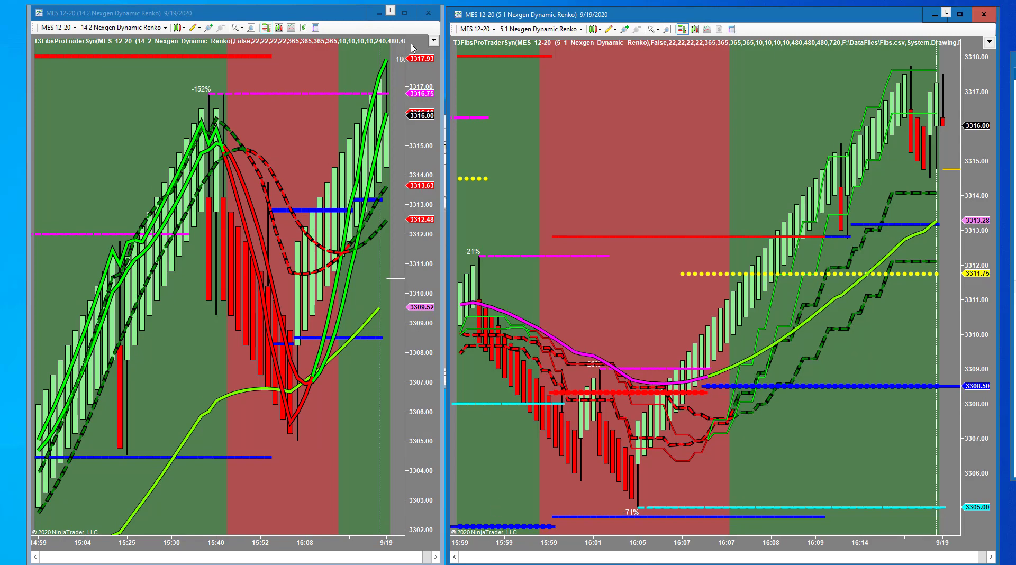
pyautogui.moveTo(427, 74); pyautogui.dragTo(429, 240)
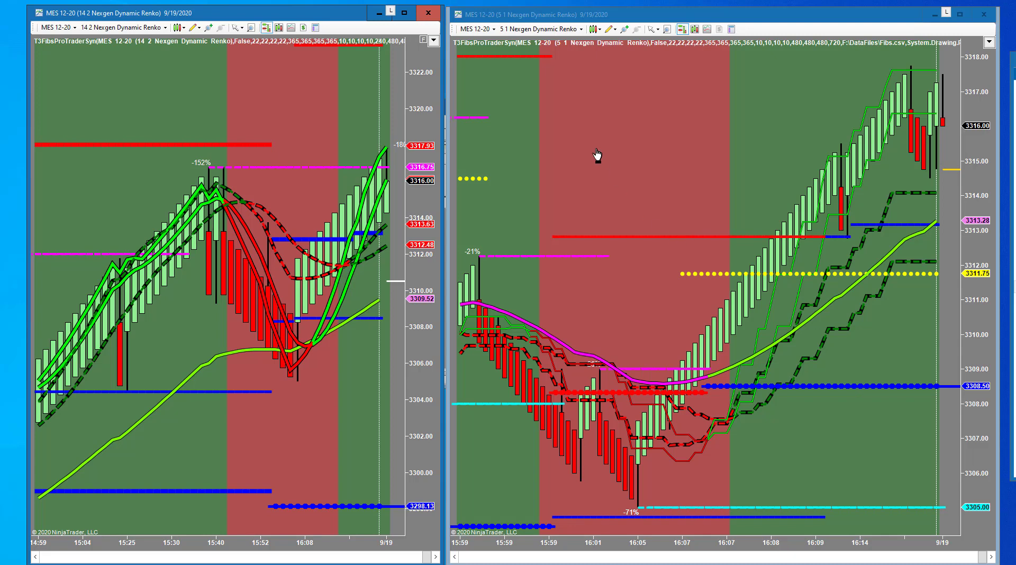
pyautogui.click(433, 41)
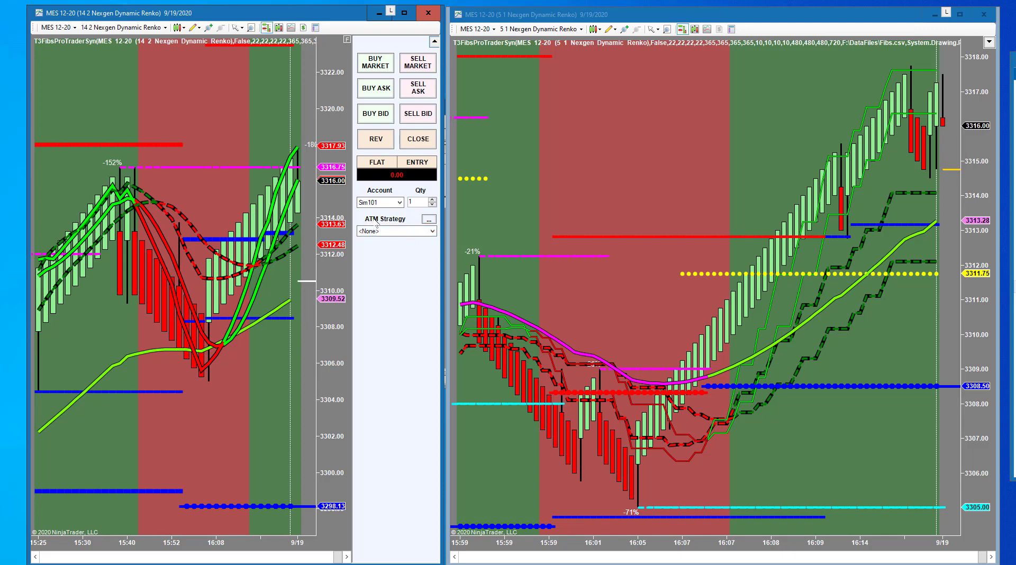
# Step: Create a <Custom> ATM strategy with order quantity 2 and 2 targets
pyautogui.click(429, 220)
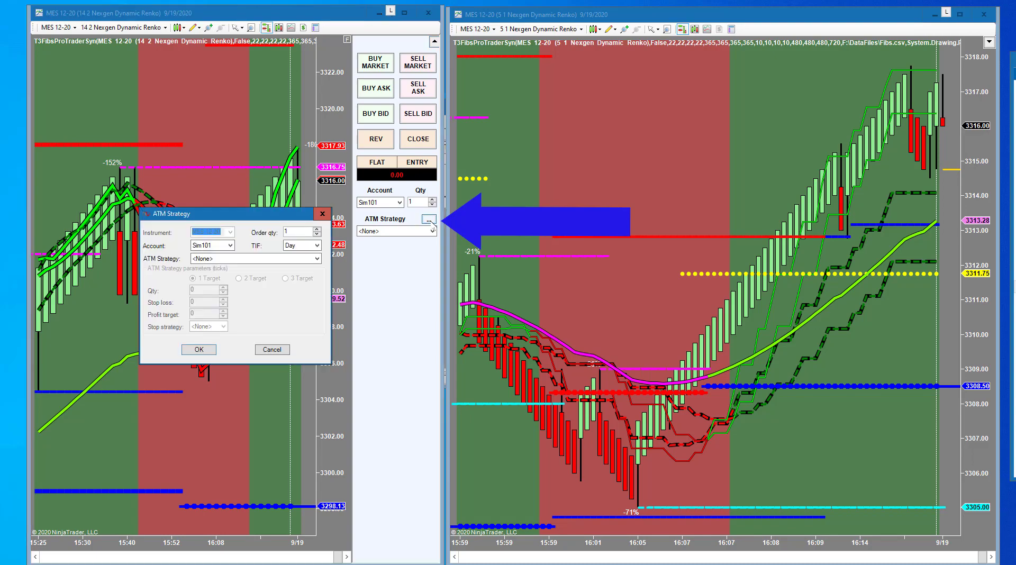
pyautogui.moveTo(293, 215); pyautogui.dragTo(691, 106)
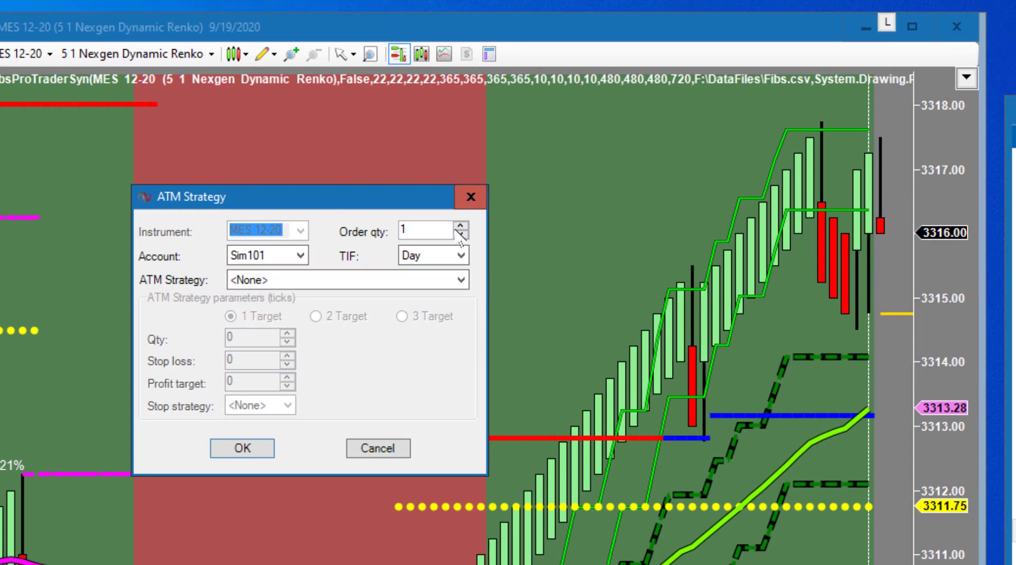
pyautogui.click(272, 280)
pyautogui.click(282, 294)
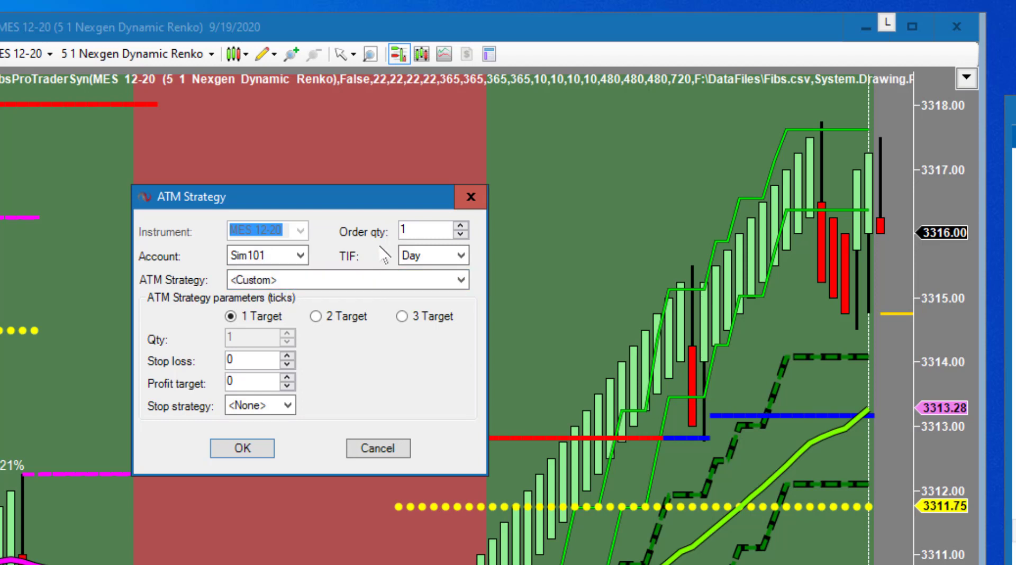
pyautogui.click(461, 226)
pyautogui.click(316, 318)
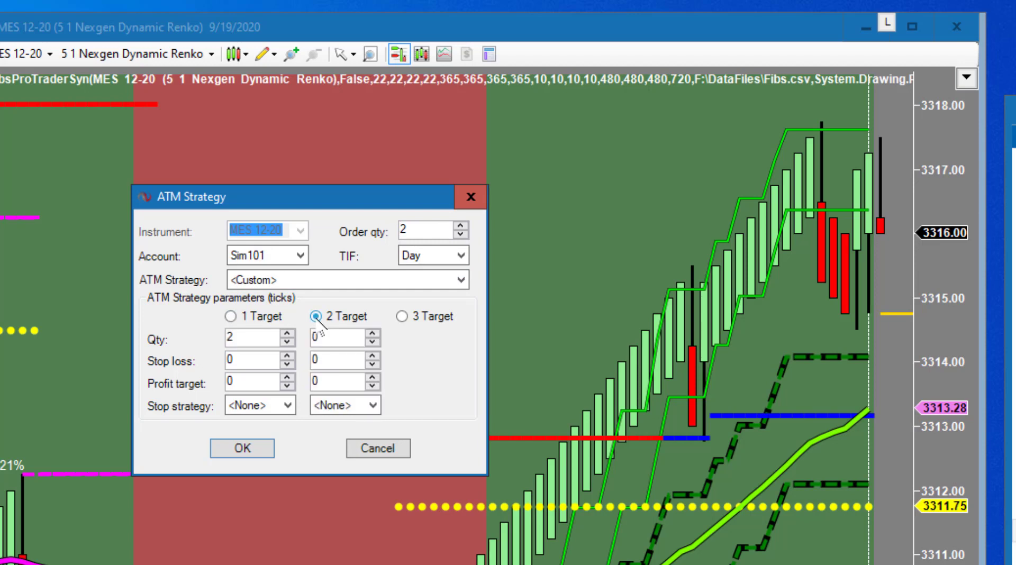
# Step: Set both target quantities to 1 and the first stop loss to 12 ticks
pyautogui.click(234, 338)
pyautogui.press('BackSpace')
pyautogui.write('1')
pyautogui.moveTo(324, 337); pyautogui.dragTo(308, 338)
pyautogui.write('1')
pyautogui.moveTo(239, 361); pyautogui.dragTo(226, 362)
pyautogui.write('12')
# Step: Set profit targets of 16 and 24 ticks and the second stop loss to 12
pyautogui.moveTo(252, 381); pyautogui.dragTo(209, 388)
pyautogui.moveTo(237, 360); pyautogui.dragTo(196, 389)
pyautogui.write('16')
pyautogui.moveTo(337, 382); pyautogui.dragTo(220, 391)
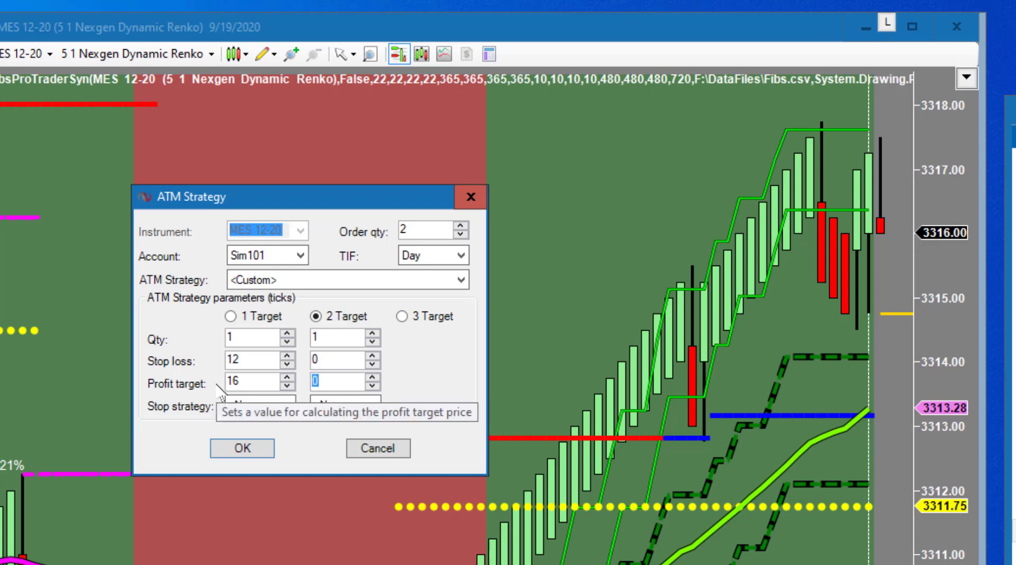
pyautogui.write('24')
pyautogui.moveTo(331, 363); pyautogui.dragTo(281, 364)
pyautogui.write('12')
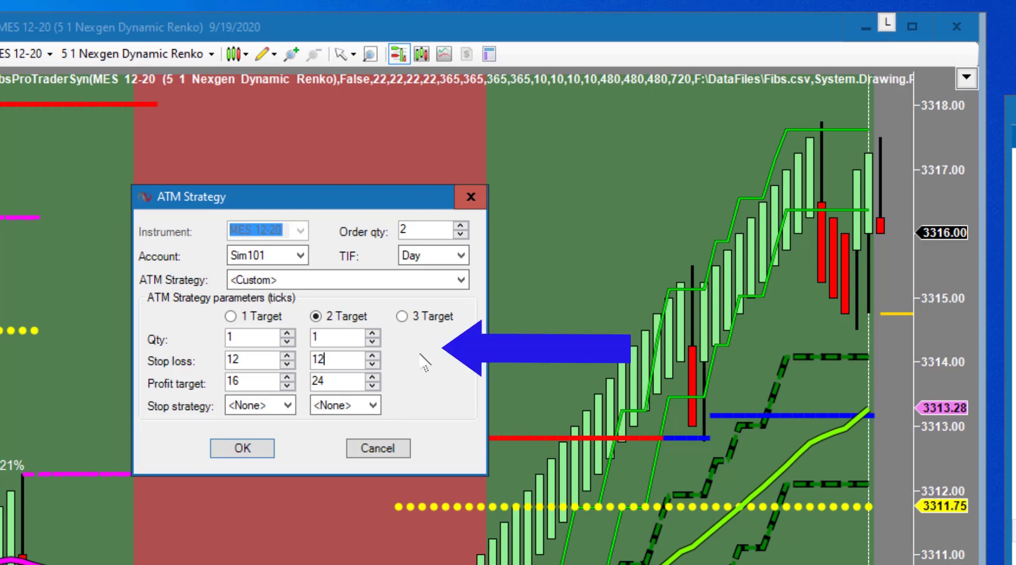
# Step: Save the custom ATM settings as template '2 lot MES DEMO' and widen the left chart
pyautogui.rightClick(426, 380)
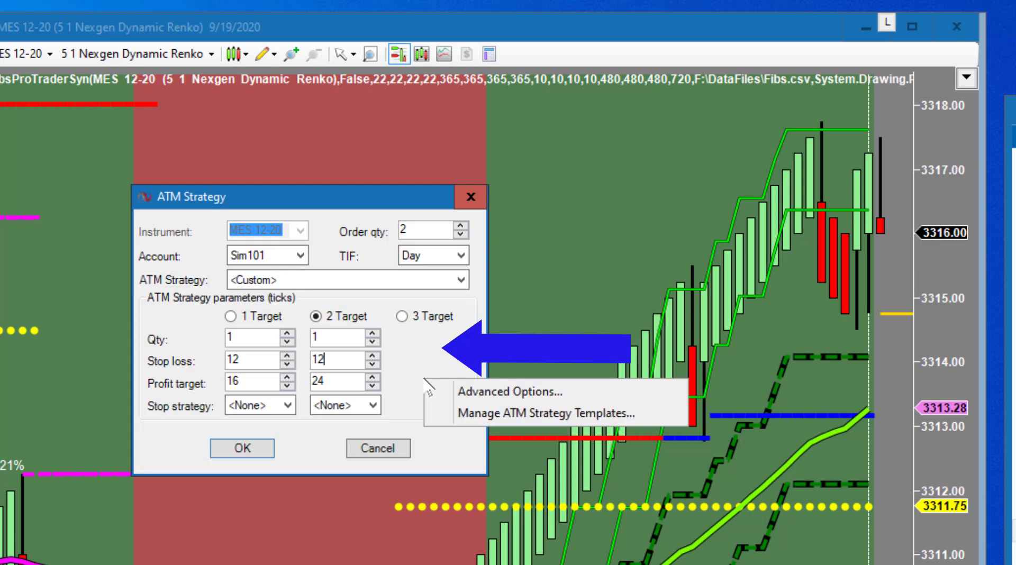
pyautogui.click(472, 416)
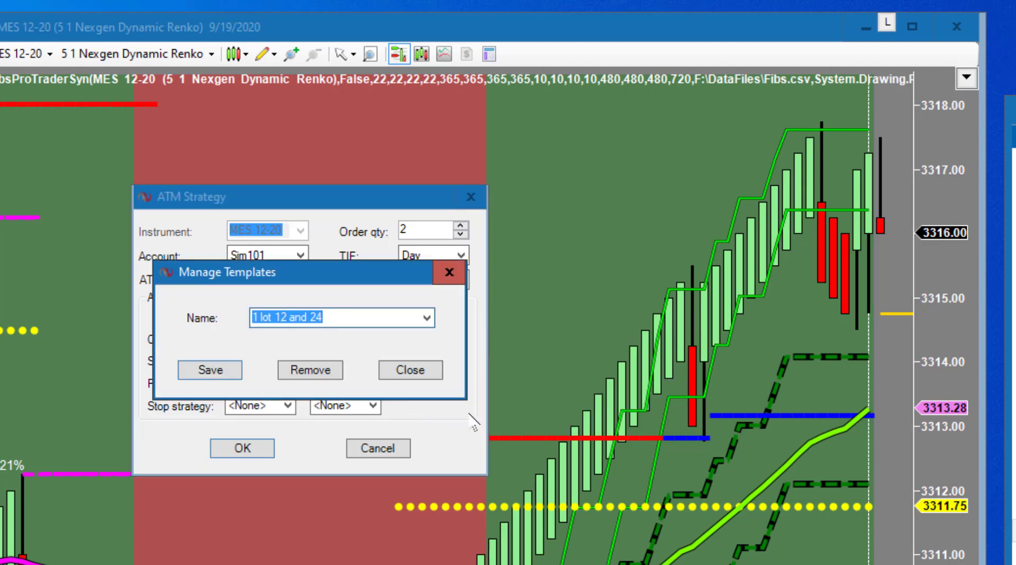
pyautogui.write('2 lo')
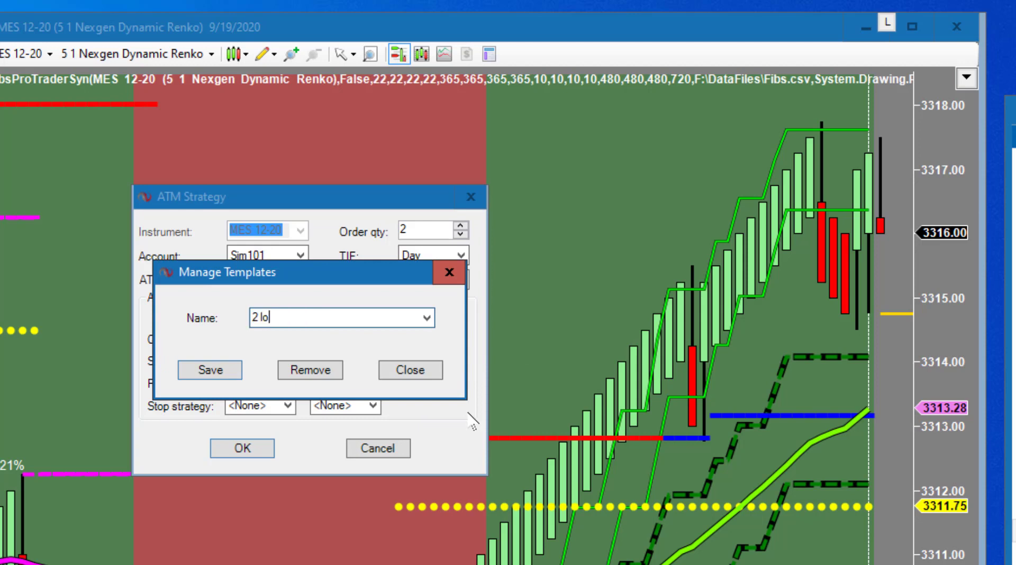
pyautogui.write('t MES DEMO')
pyautogui.click(197, 370)
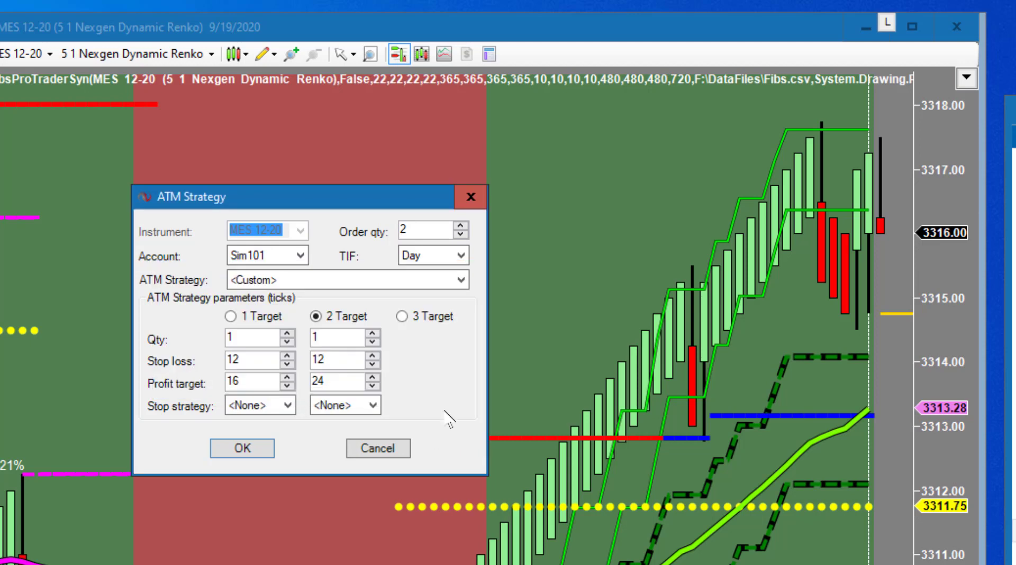
pyautogui.click(242, 447)
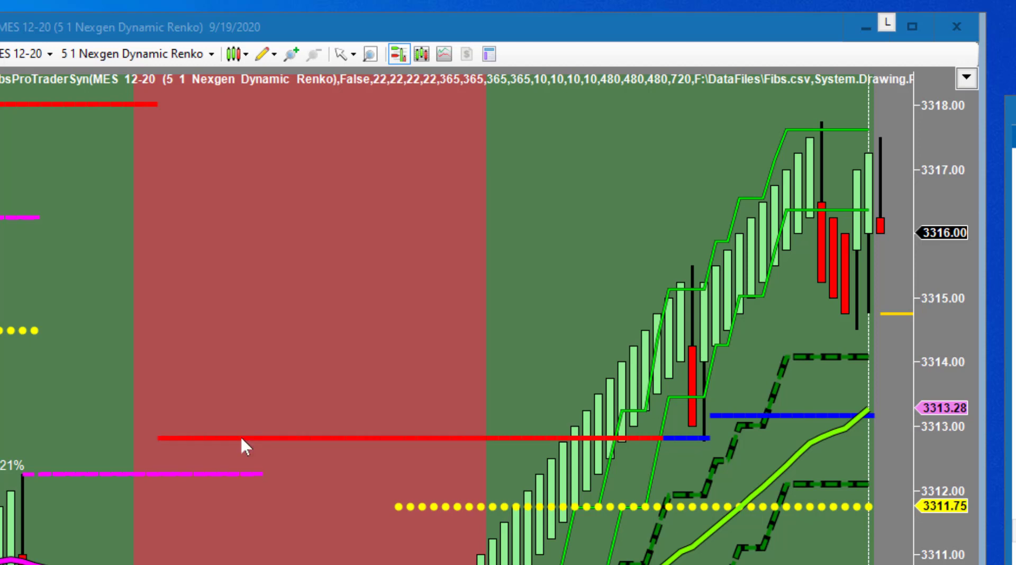
pyautogui.moveTo(1, 403); pyautogui.dragTo(528, 404)
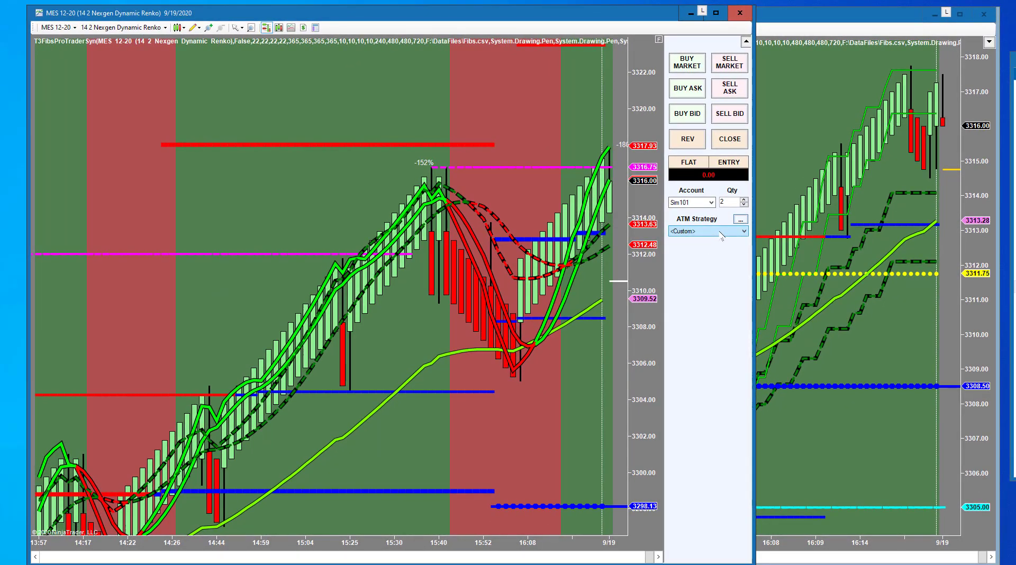
pyautogui.click(721, 231)
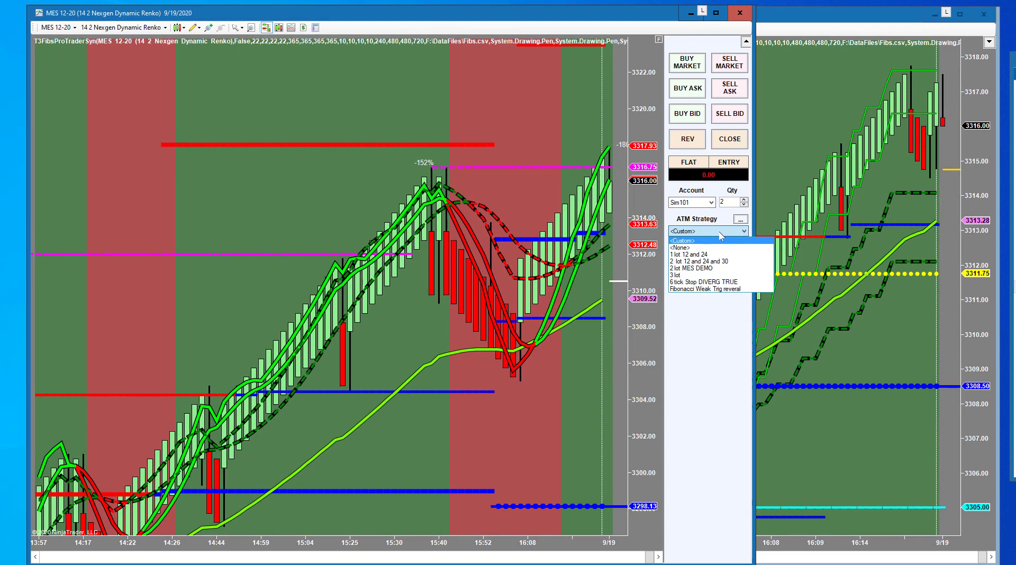
# Step: Apply the 2 lot MES DEMO ATM strategy, then pan and rescale onto the latest Renko bars
pyautogui.click(719, 269)
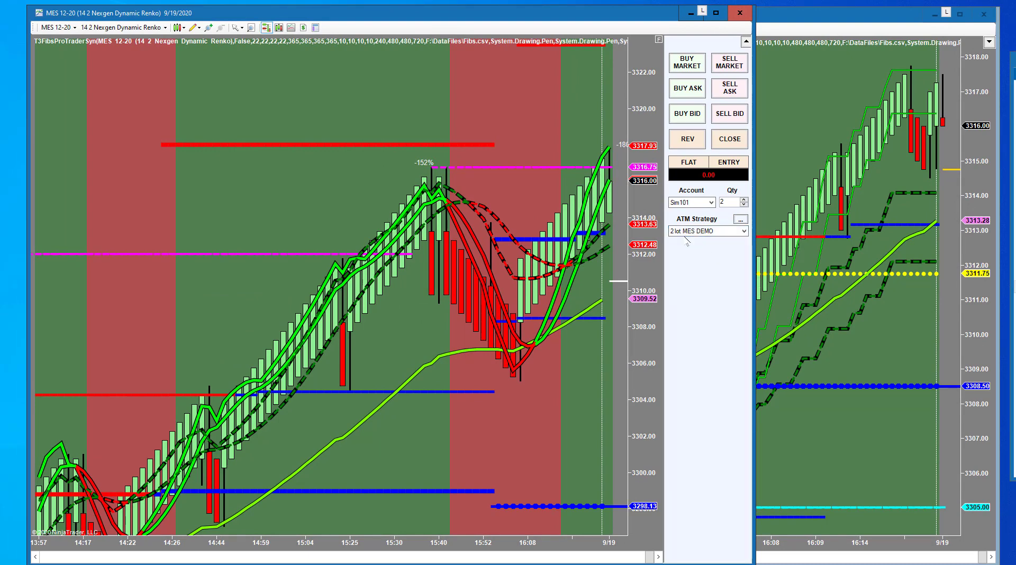
pyautogui.click(592, 399)
pyautogui.moveTo(592, 398); pyautogui.dragTo(486, 418)
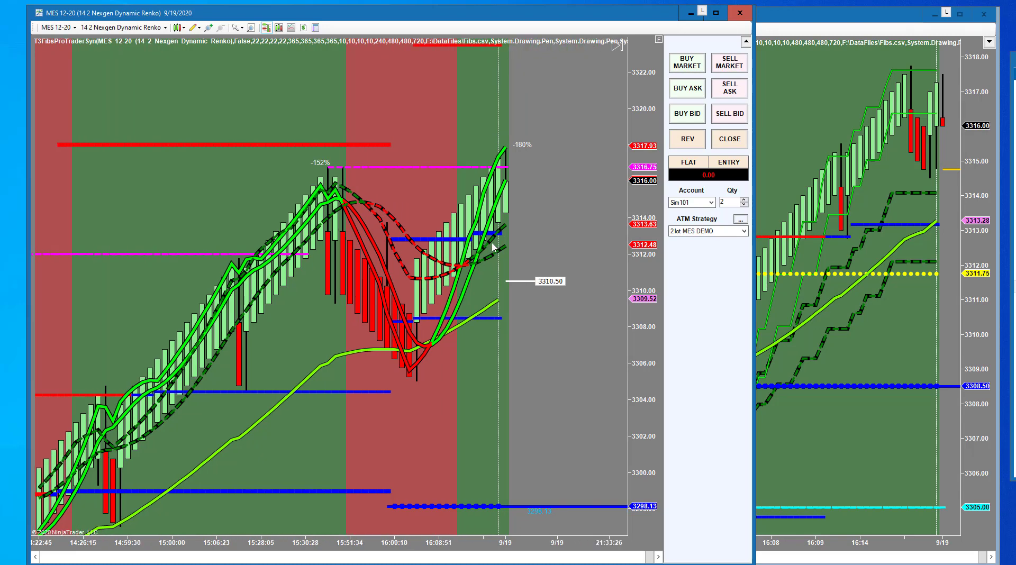
pyautogui.moveTo(546, 551); pyautogui.dragTo(549, 551)
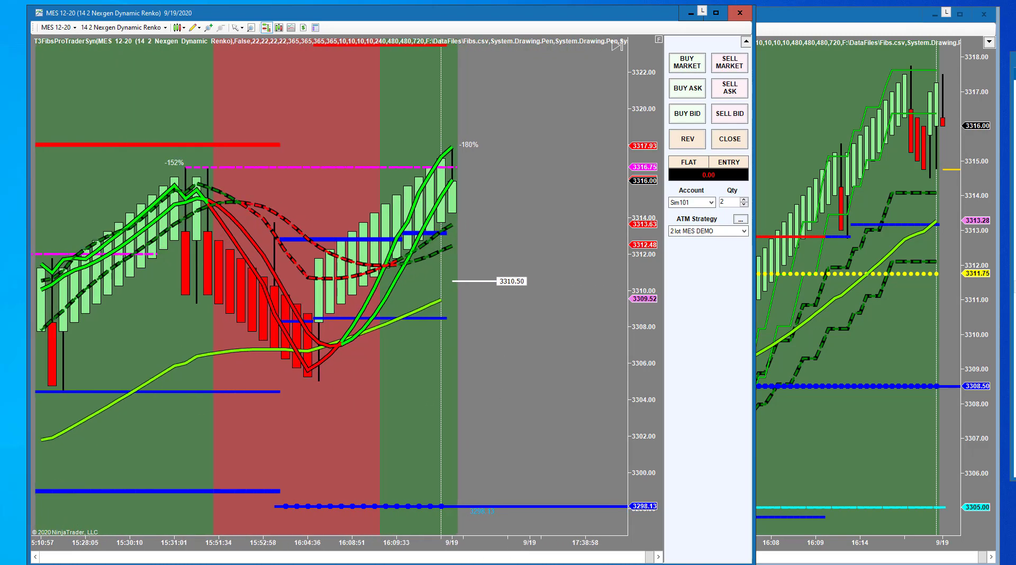
pyautogui.moveTo(643, 421); pyautogui.dragTo(615, 295)
pyautogui.moveTo(652, 324); pyautogui.dragTo(641, 236)
pyautogui.moveTo(491, 548); pyautogui.dragTo(630, 551)
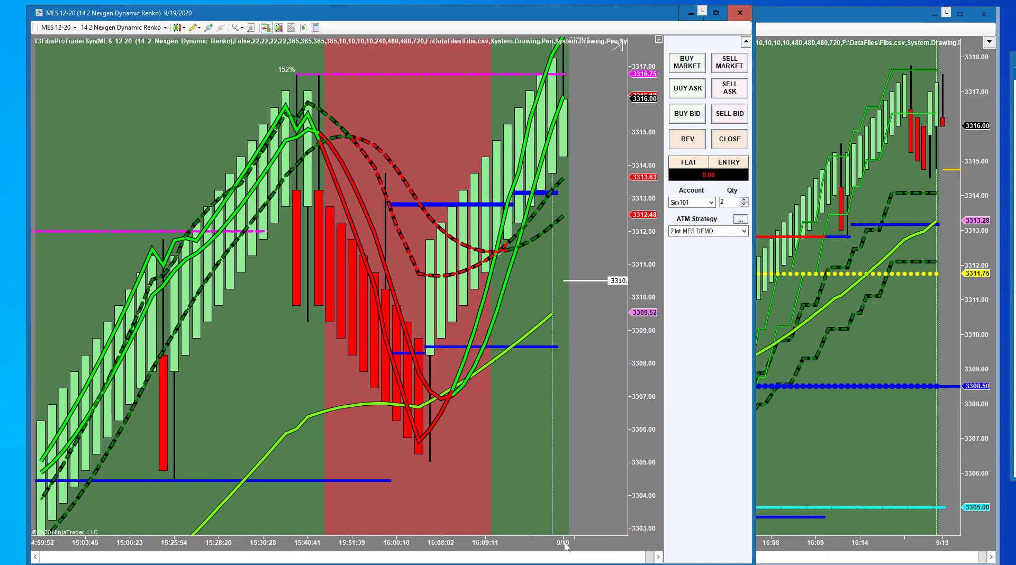
pyautogui.moveTo(556, 547); pyautogui.dragTo(587, 547)
pyautogui.moveTo(631, 455); pyautogui.dragTo(652, 266)
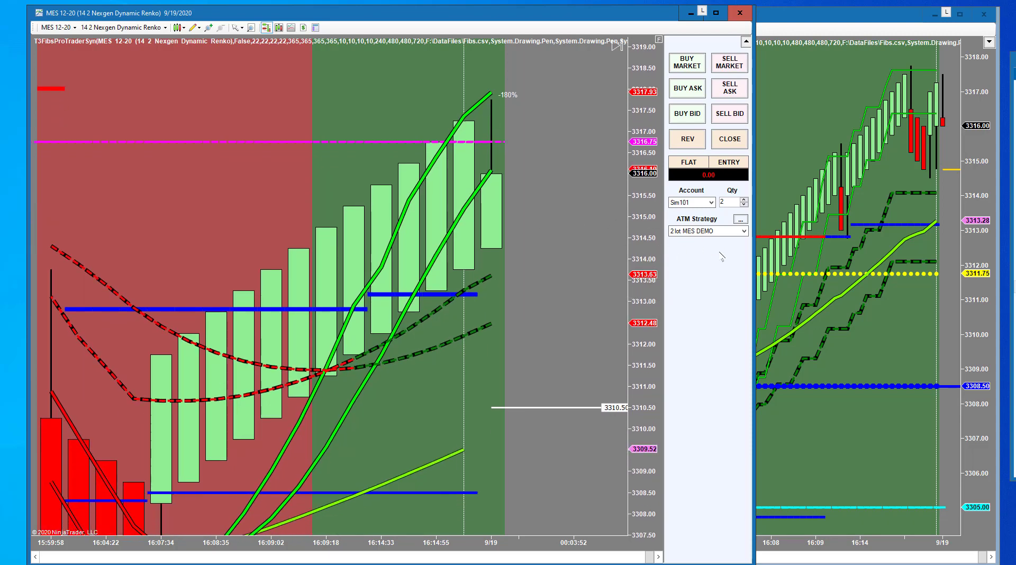
# Step: Place a 2-contract buy limit at 3313.25 and raise it to 3313.50
pyautogui.rightClick(506, 287)
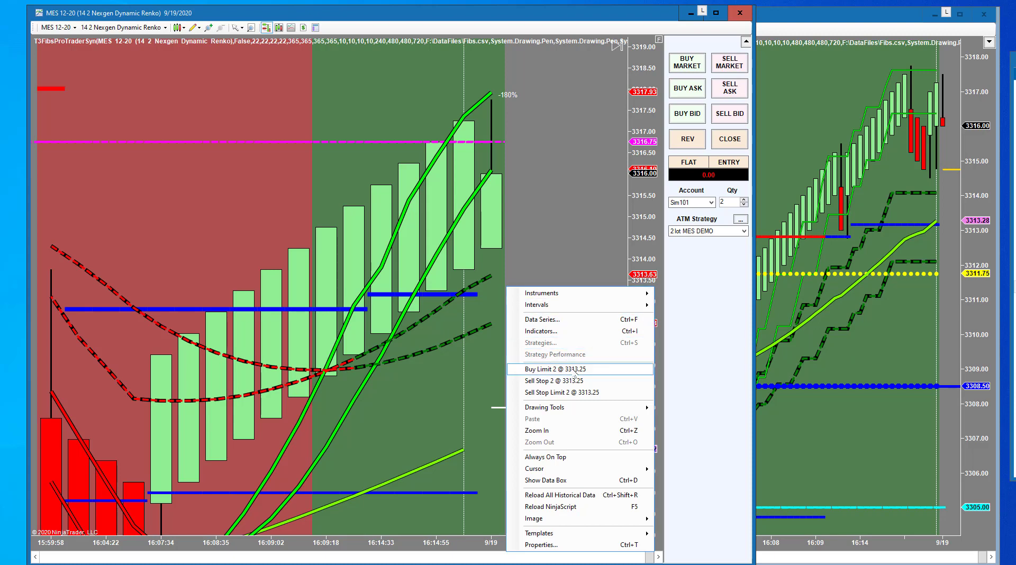
pyautogui.click(575, 371)
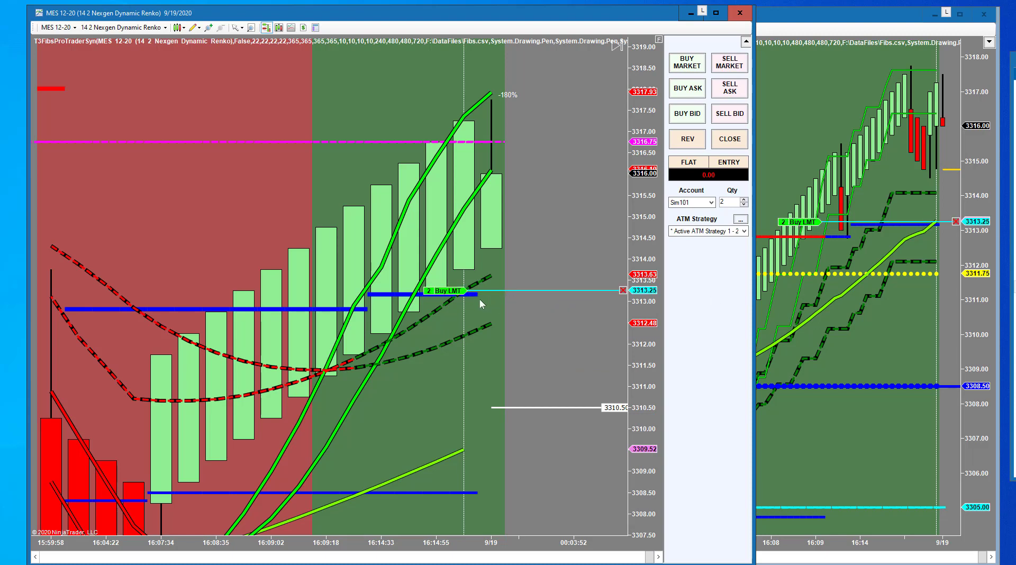
pyautogui.moveTo(807, 222); pyautogui.dragTo(809, 213)
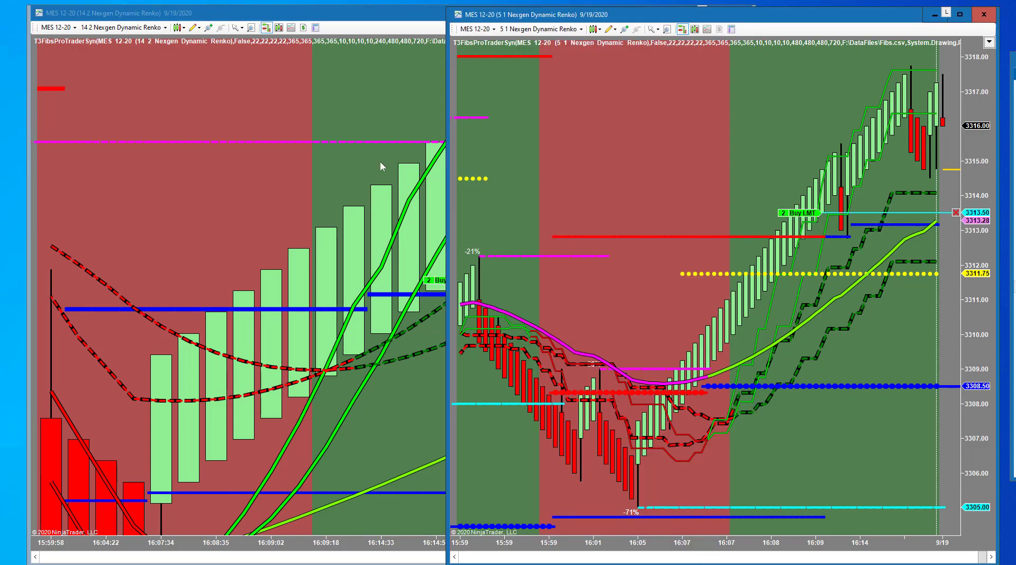
# Step: Resize the 14 2 Renko chart window and collapse its Chart Trader panel
pyautogui.click(381, 166)
pyautogui.moveTo(753, 324); pyautogui.dragTo(545, 318)
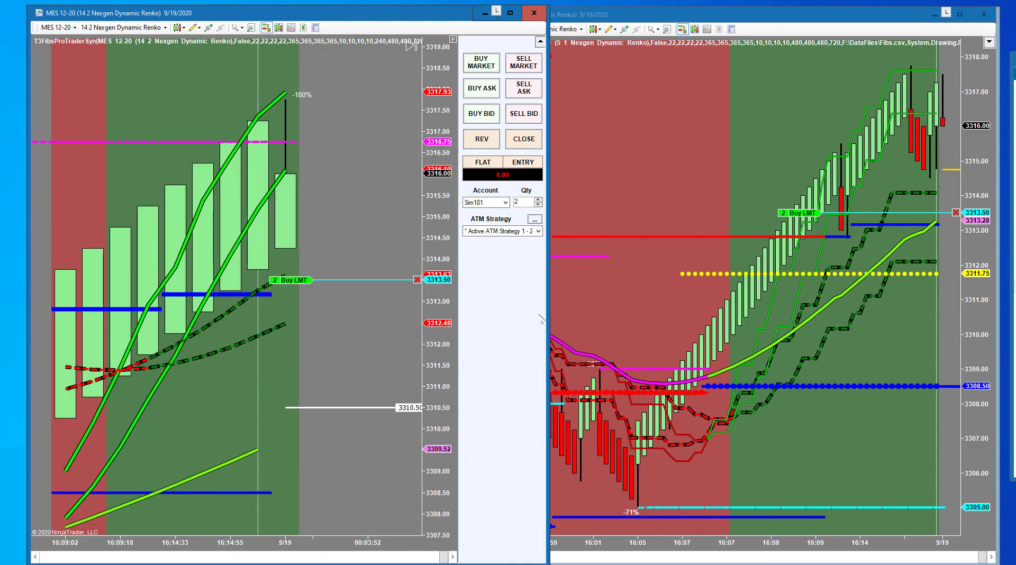
pyautogui.click(540, 42)
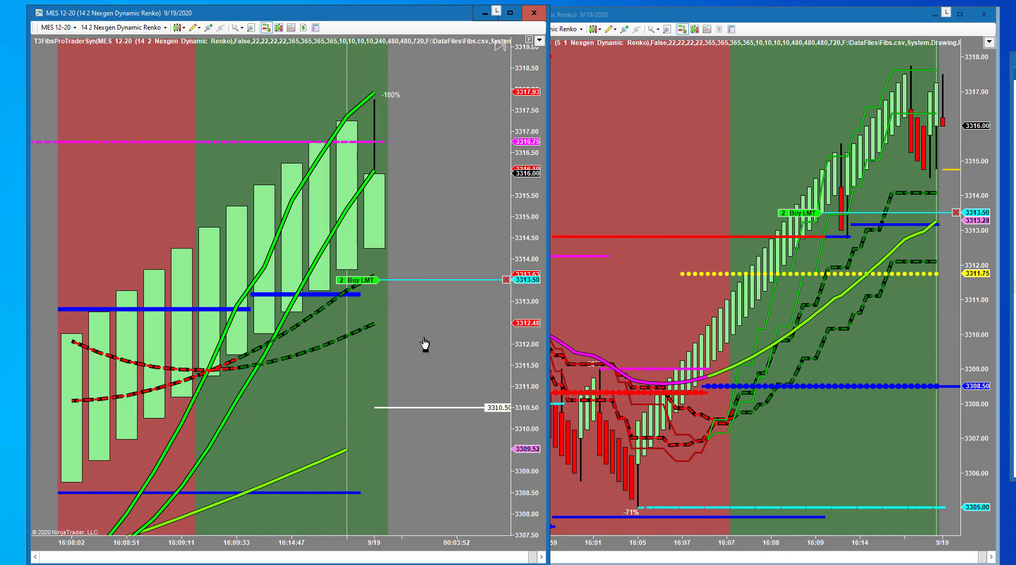
# Step: Maximize the 5 1 Renko MES chart to fill the screen
pyautogui.scroll(1, 434, 345)
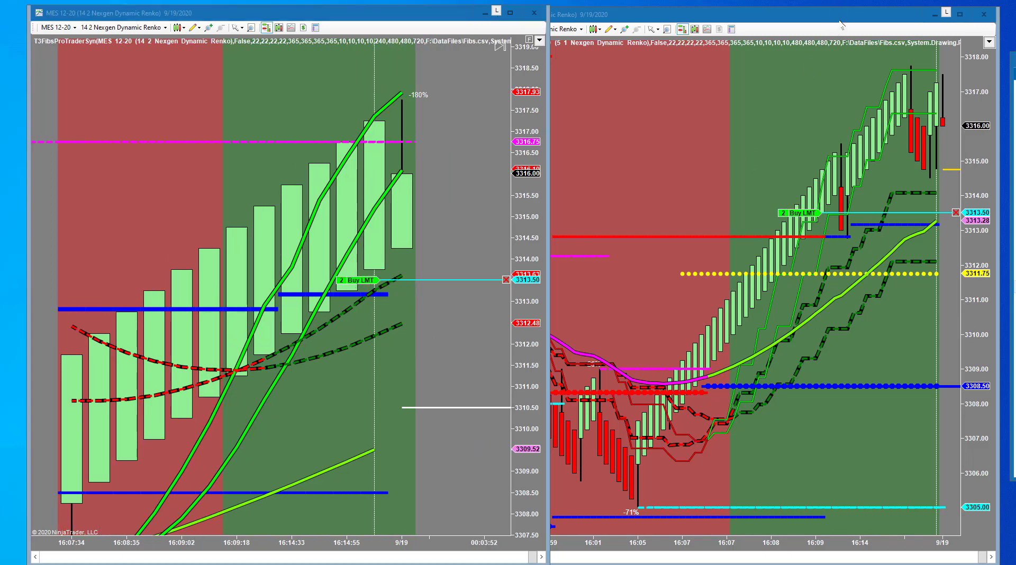
pyautogui.click(840, 30)
pyautogui.press('super+Up')
# Step: Draw dashed arrows near the order and rescale prices to include the 3323.49 line
pyautogui.scroll(-10, 504, 191)
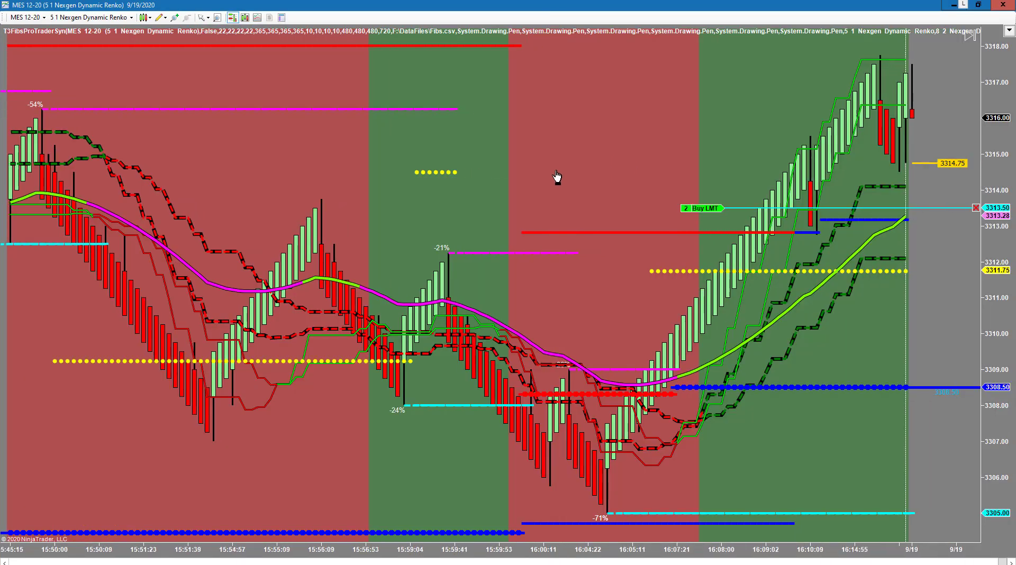
pyautogui.moveTo(995, 360); pyautogui.dragTo(992, 477)
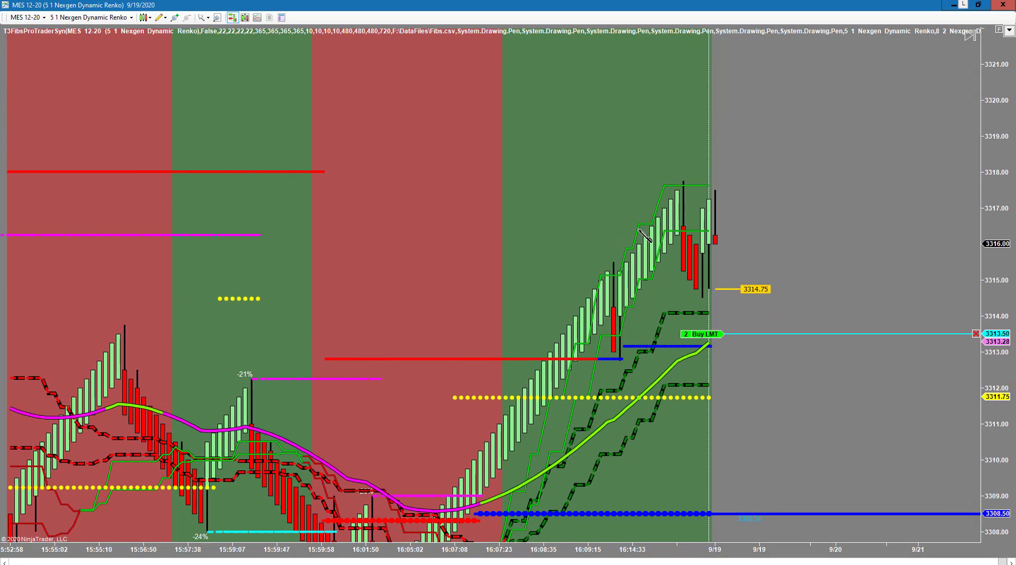
pyautogui.moveTo(632, 199)
pyautogui.mouseDown()
pyautogui.moveTo(734, 357)
pyautogui.moveTo(908, 141)
pyautogui.moveTo(919, 63)
pyautogui.mouseUp()
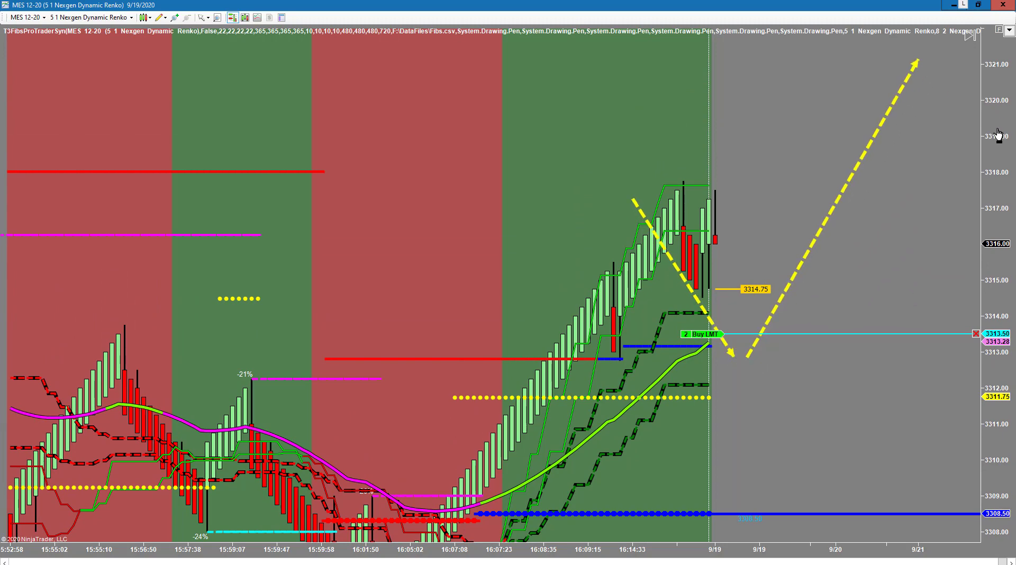
pyautogui.moveTo(1000, 145); pyautogui.dragTo(998, 249)
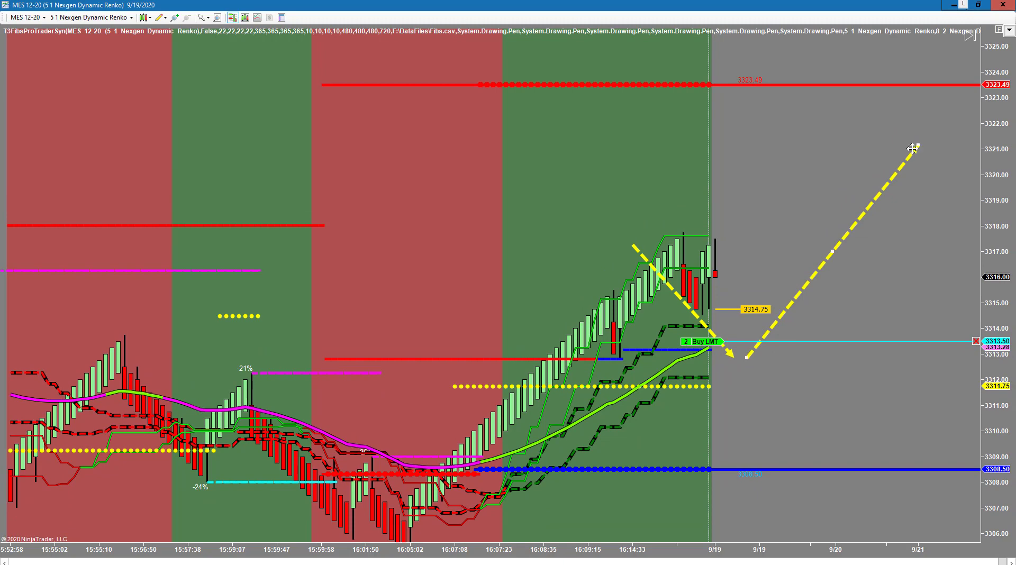
pyautogui.moveTo(916, 147); pyautogui.dragTo(950, 86)
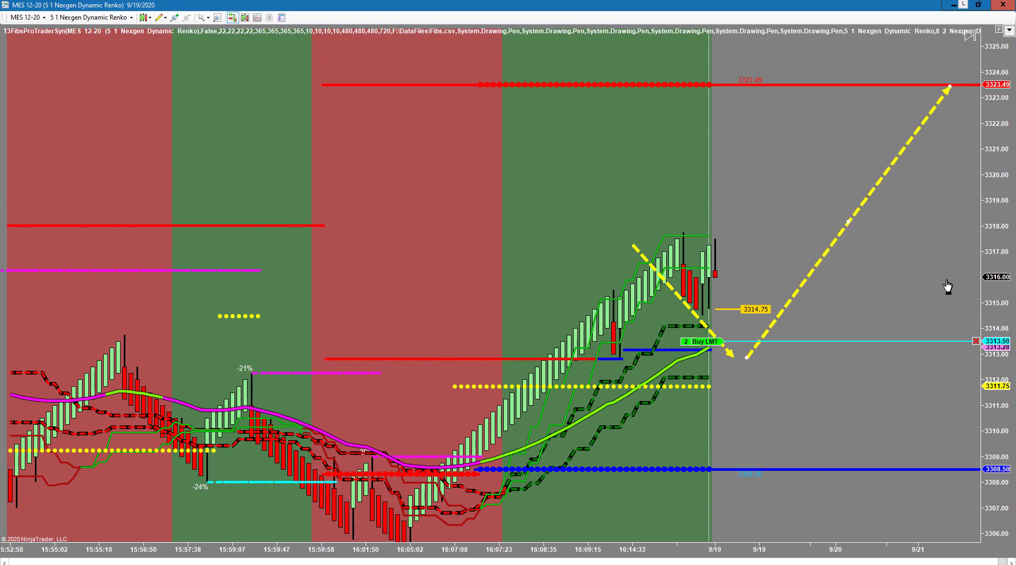
pyautogui.moveTo(999, 451); pyautogui.dragTo(998, 391)
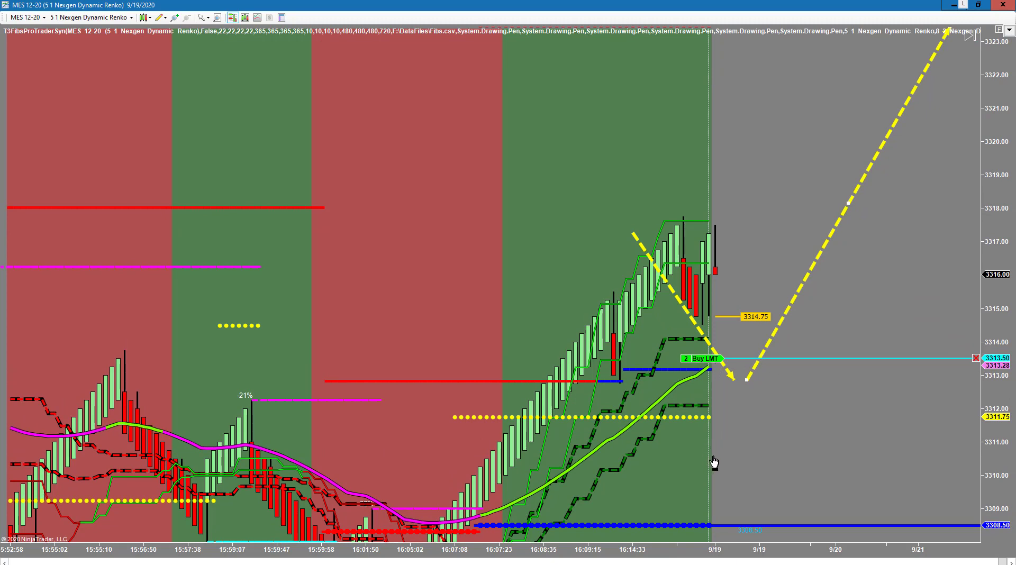
pyautogui.doubleClick(991, 236)
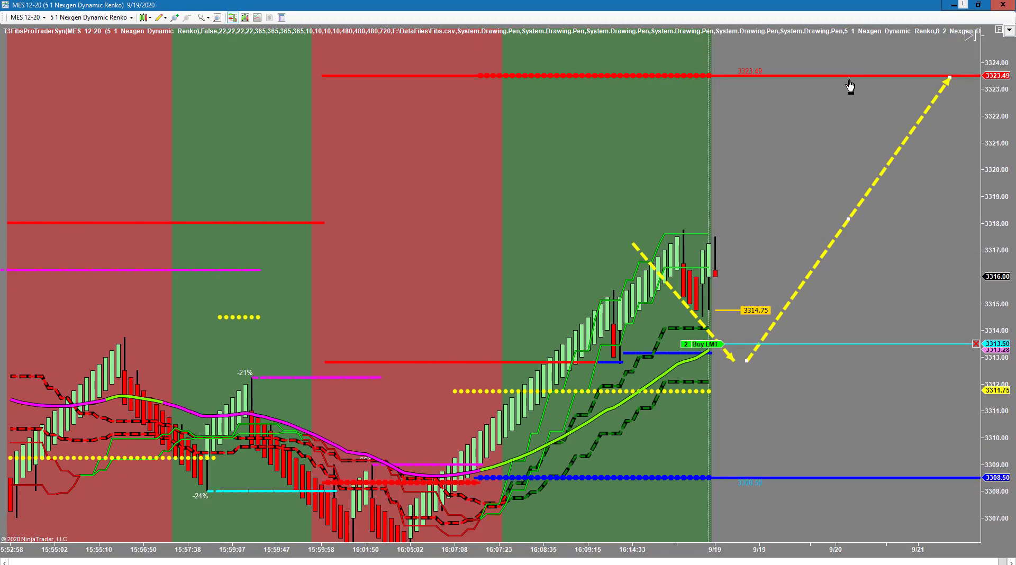
# Step: Move the buy limit to 3313.75, delete the downward arrow, and draw an entry-zone rectangle
pyautogui.moveTo(706, 347)
pyautogui.mouseDown()
pyautogui.moveTo(715, 436)
pyautogui.moveTo(726, 344)
pyautogui.mouseUp()
pyautogui.click(728, 353)
pyautogui.press('Delete')
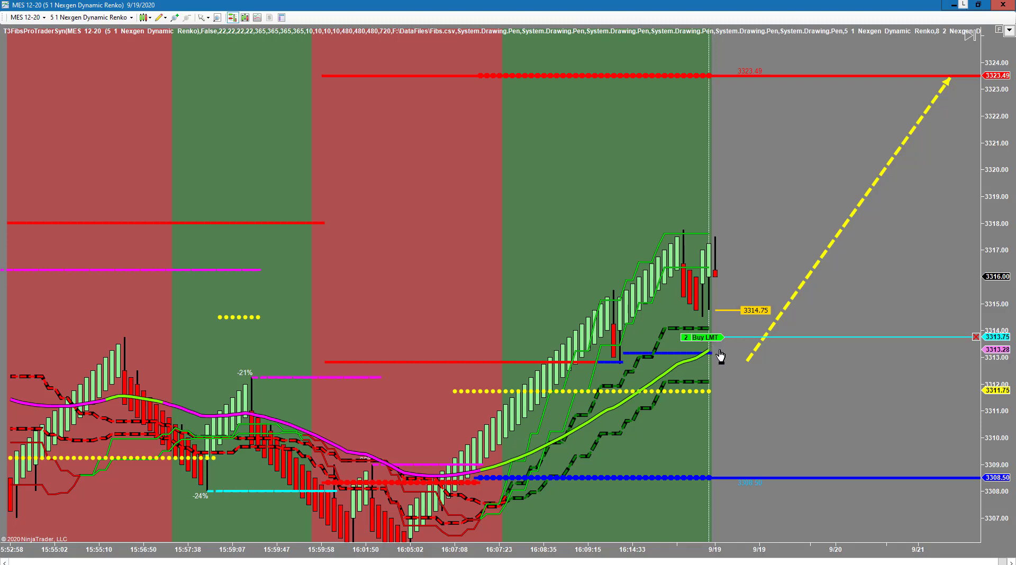
pyautogui.moveTo(701, 328); pyautogui.dragTo(800, 390)
pyautogui.click(799, 390)
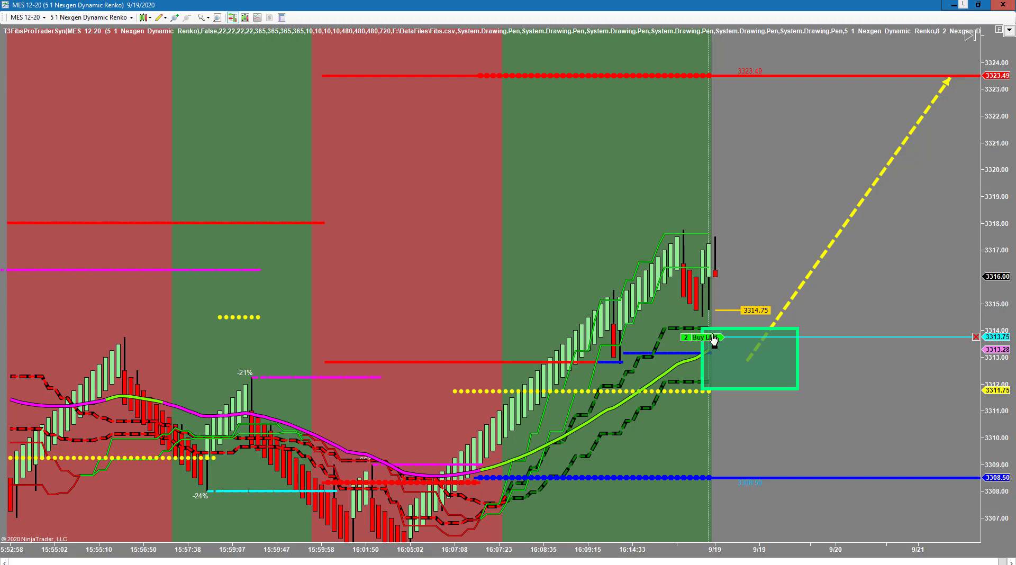
# Step: Delete the upward arrow, restore the chart from full screen, and move it right
pyautogui.click(860, 196)
pyautogui.press('Delete')
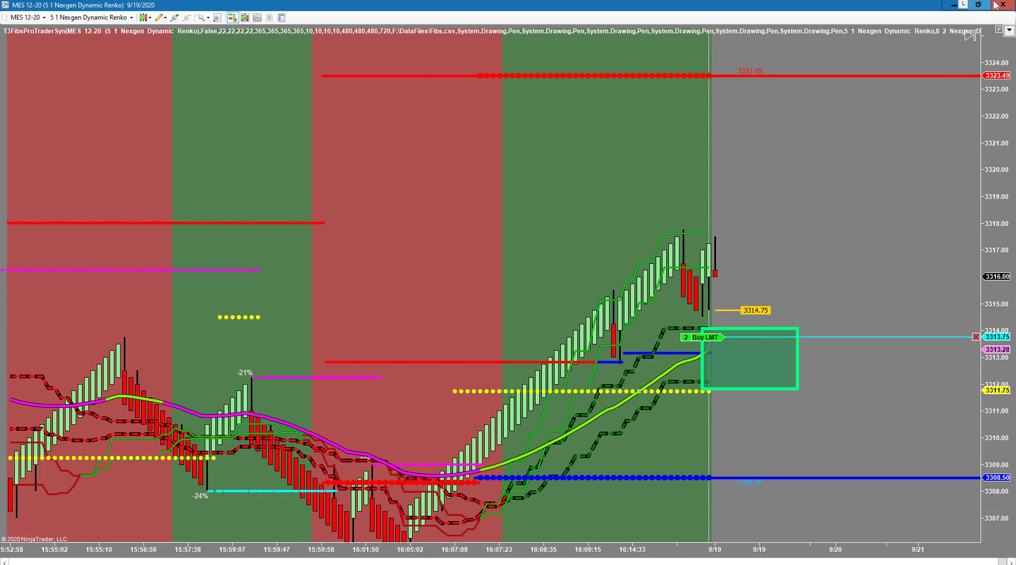
pyautogui.click(980, 5)
pyautogui.moveTo(567, 42); pyautogui.dragTo(1014, 23)
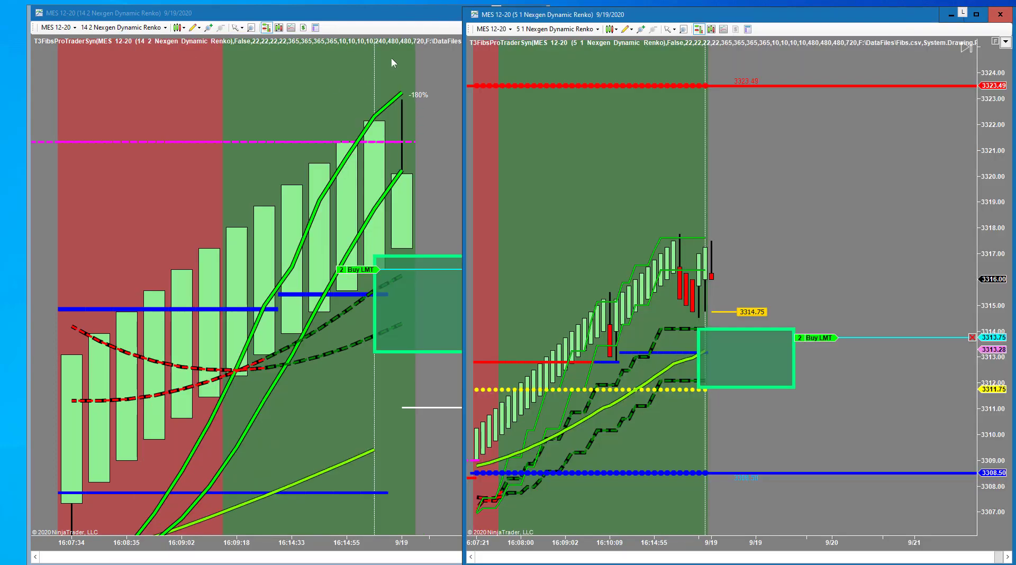
# Step: Tile the 14 2 and 5 1 charts, remove all drawing objects, and switch to the Control Center
pyautogui.click(548, 93)
pyautogui.moveTo(546, 110); pyautogui.dragTo(458, 377)
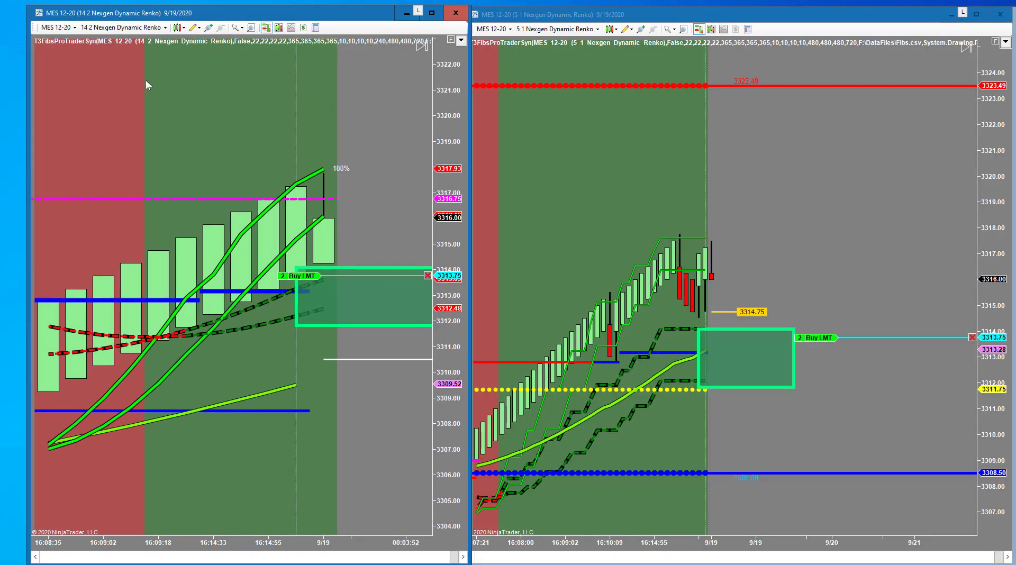
pyautogui.click(199, 28)
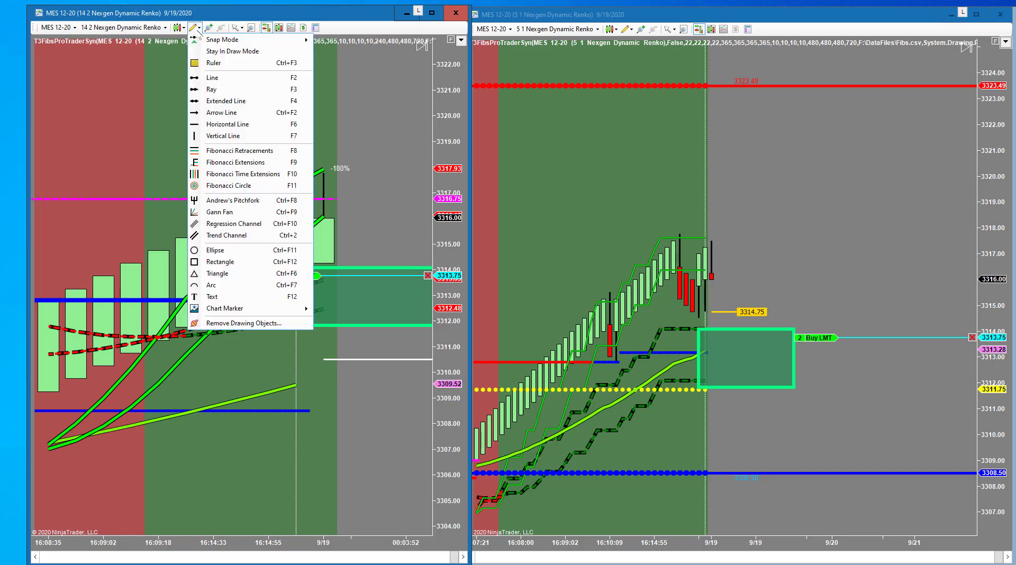
pyautogui.click(239, 325)
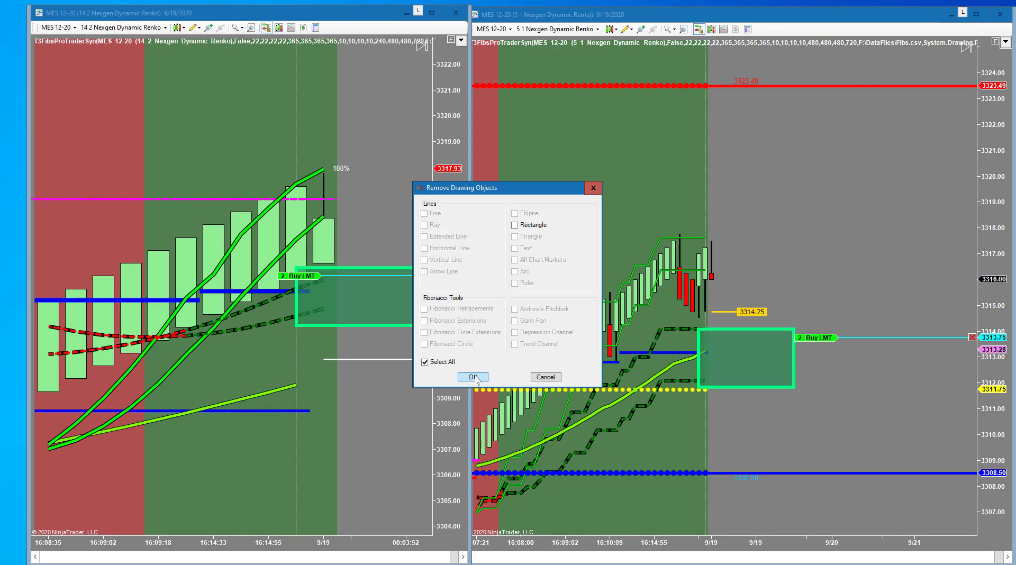
pyautogui.click(474, 376)
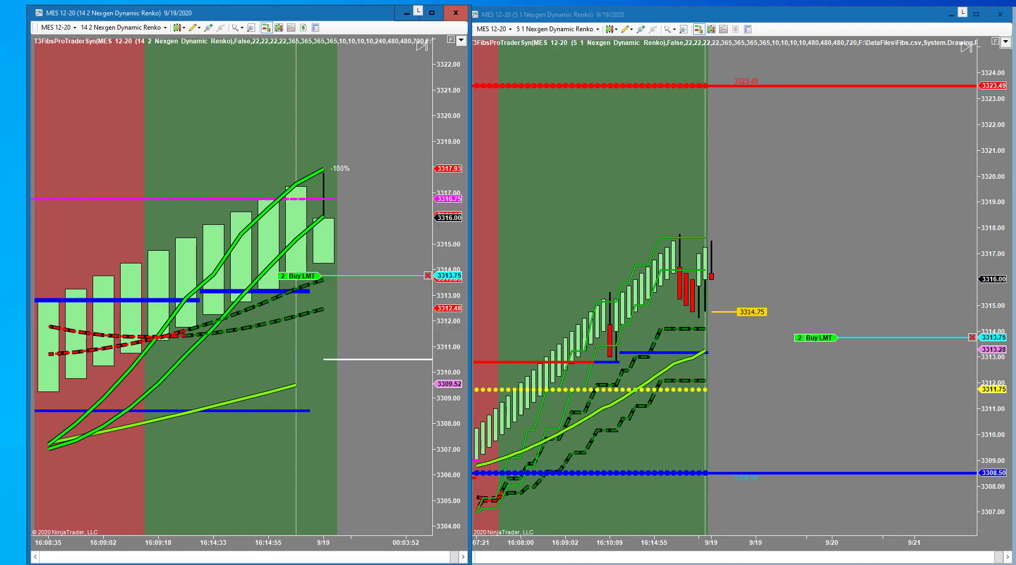
pyautogui.hotkey('alt', 'Tab')
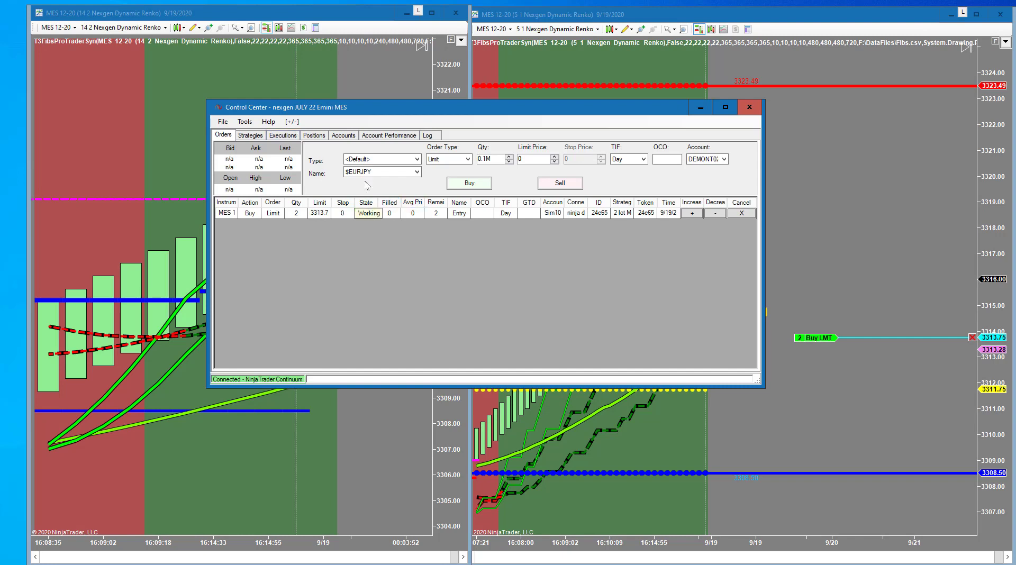
# Step: Cancel the 2-lot buy limit, then save and close the nexgen JULY 22 Emini MES workspace
pyautogui.click(743, 214)
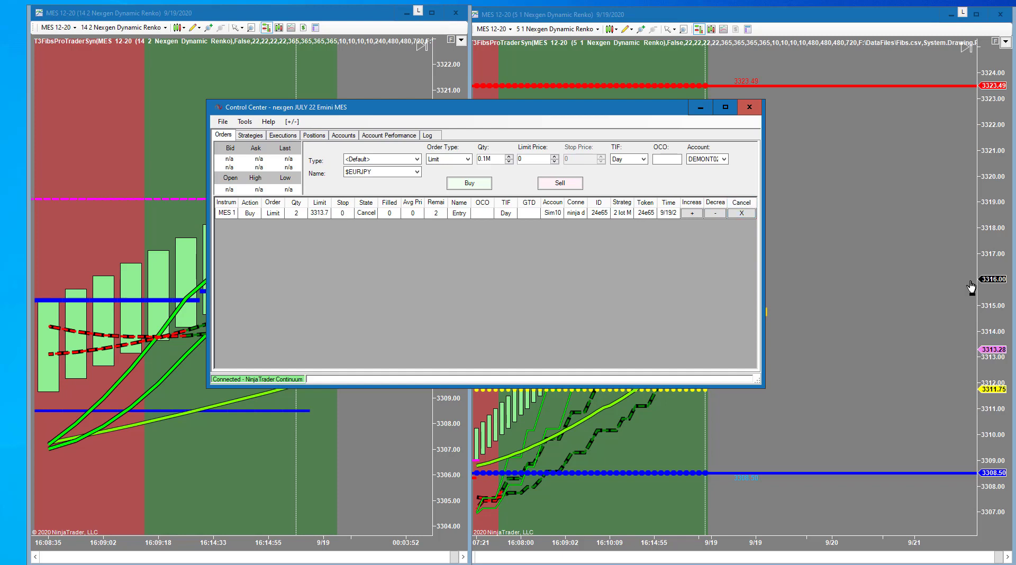
pyautogui.click(223, 122)
pyautogui.moveTo(273, 146)
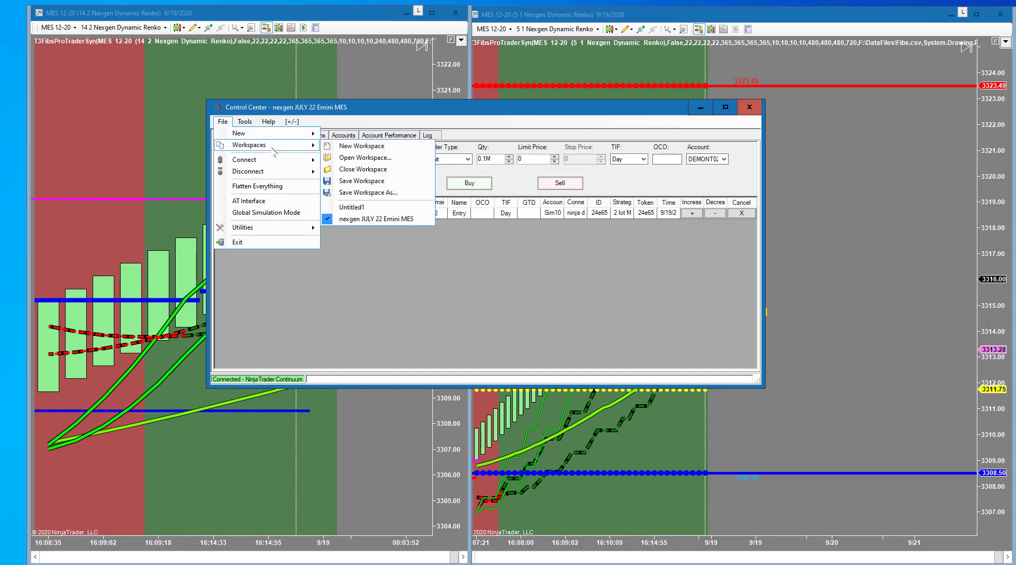
pyautogui.click(363, 169)
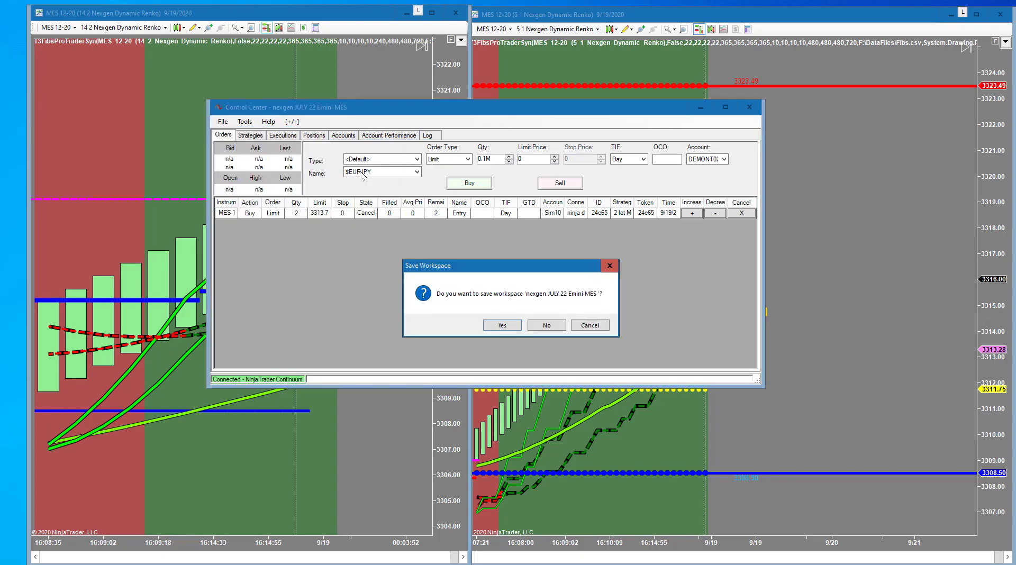
pyautogui.click(504, 328)
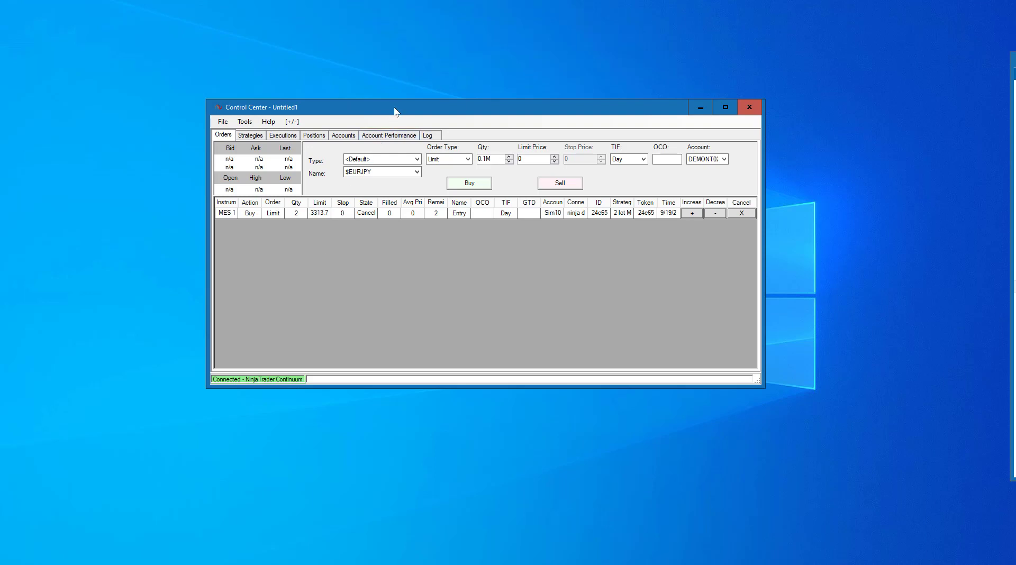
pyautogui.click(747, 109)
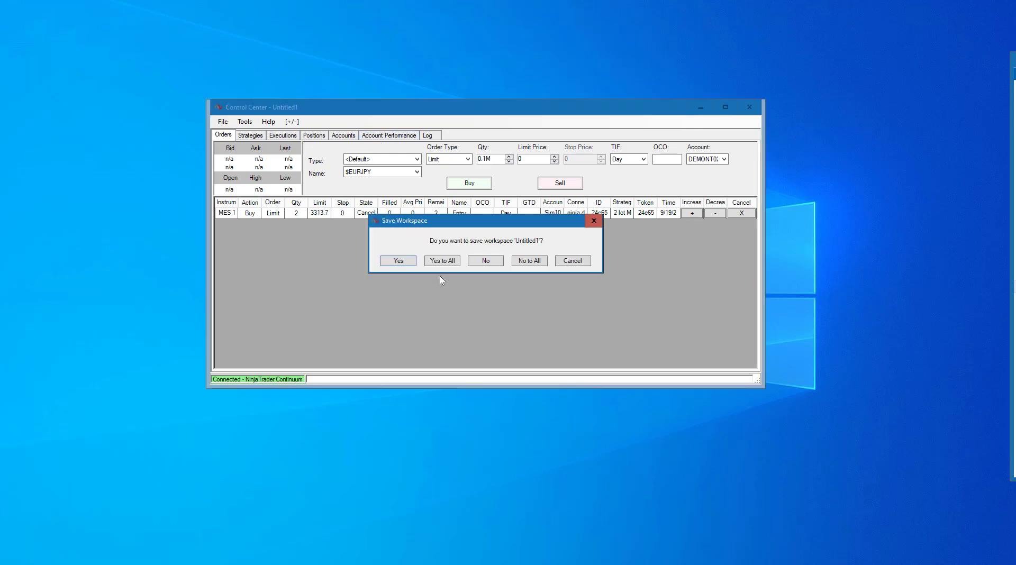
pyautogui.click(449, 262)
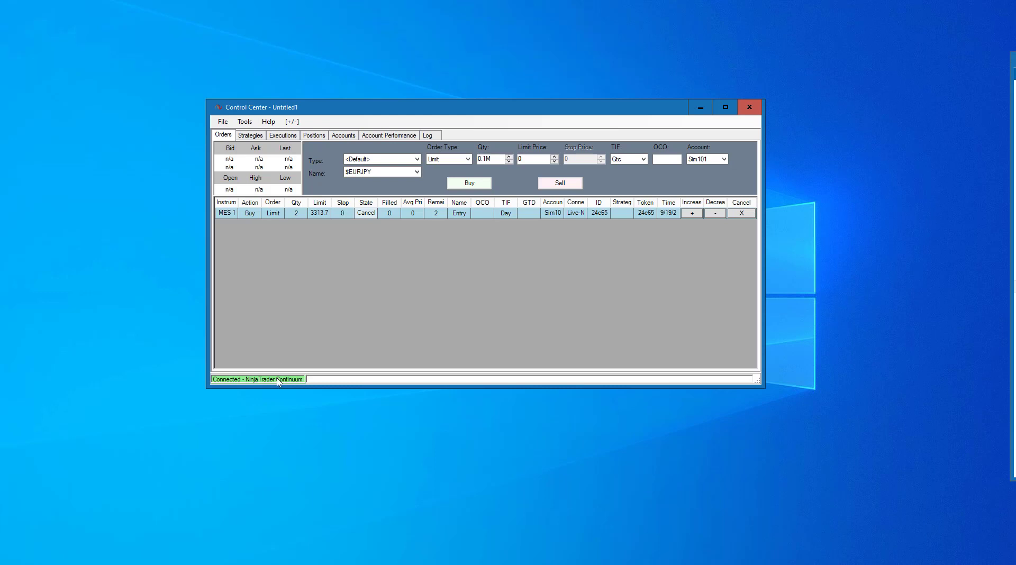
# Step: Open the saved 'nexgen JULY 22 Emini MES' workspace from the Workspaces list
pyautogui.click(222, 121)
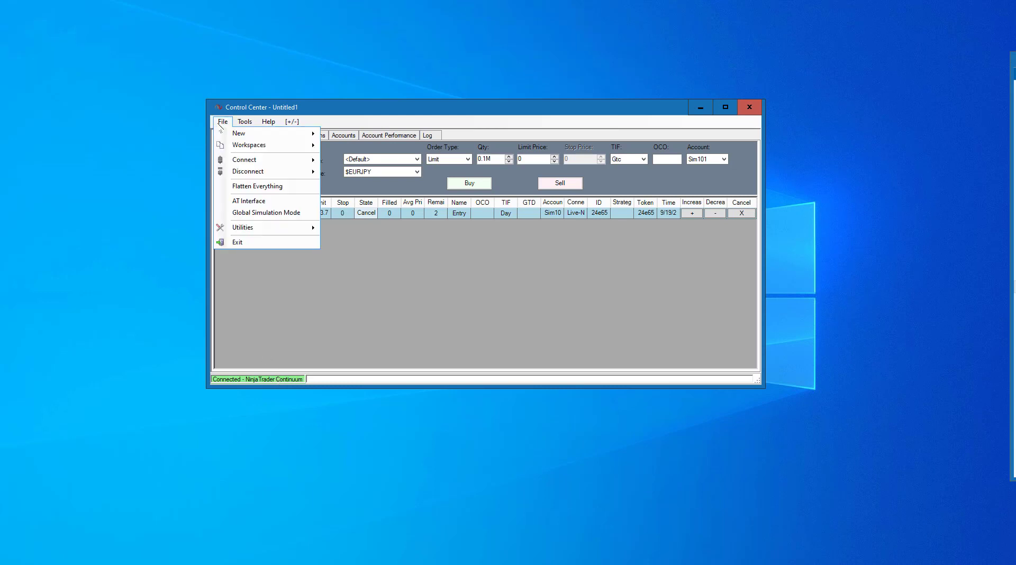
pyautogui.moveTo(264, 148)
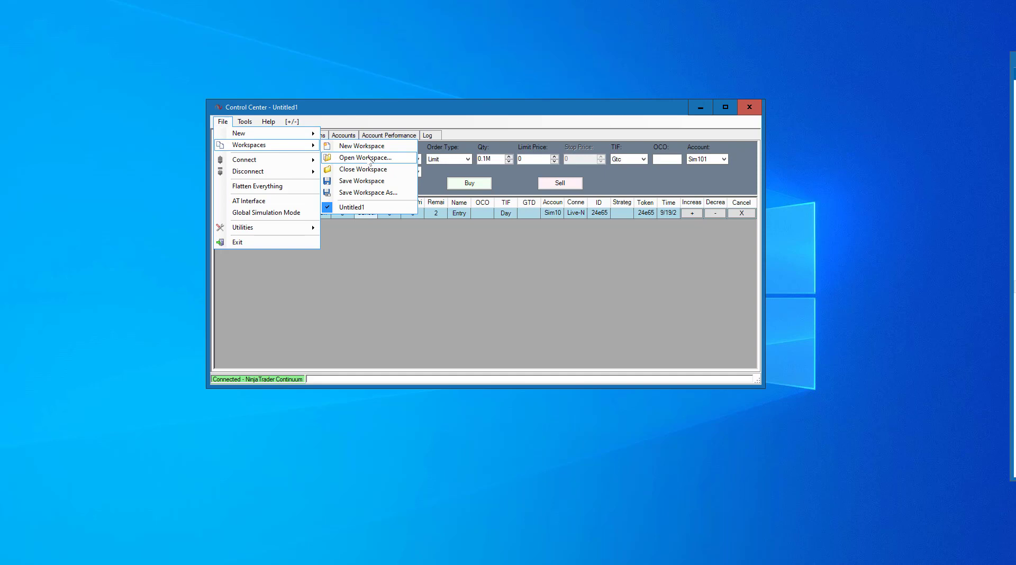
pyautogui.click(370, 159)
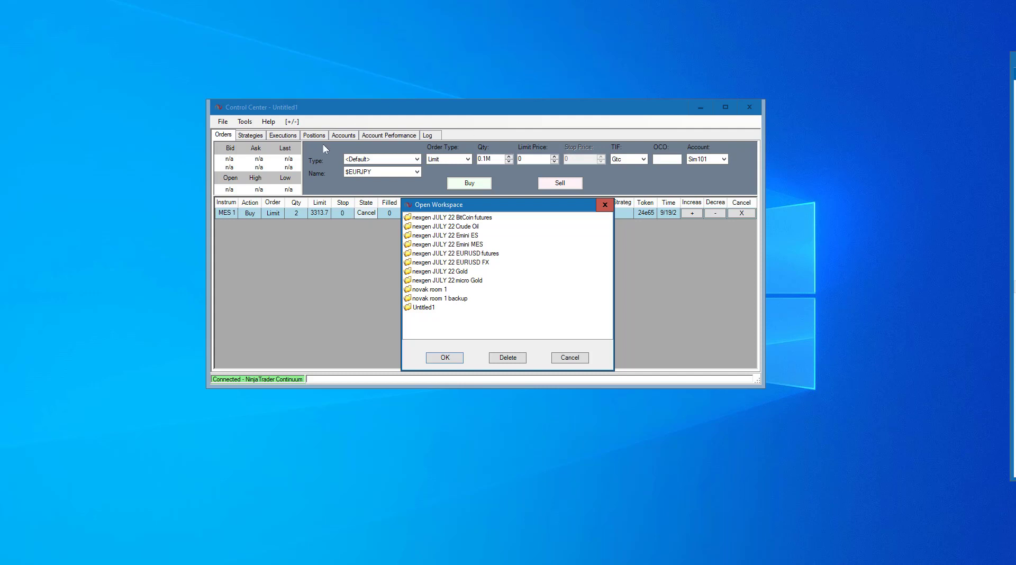
pyautogui.doubleClick(459, 244)
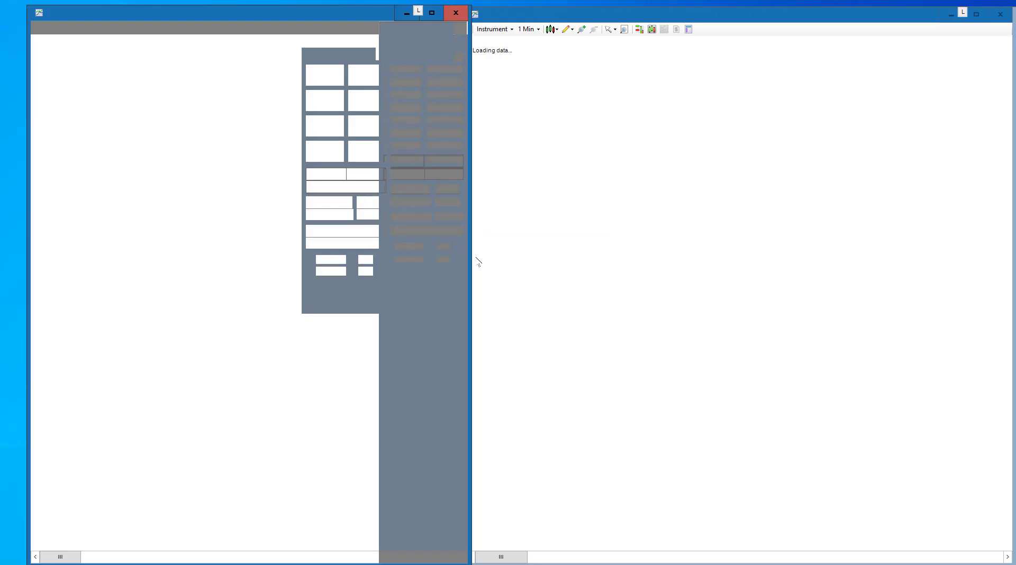